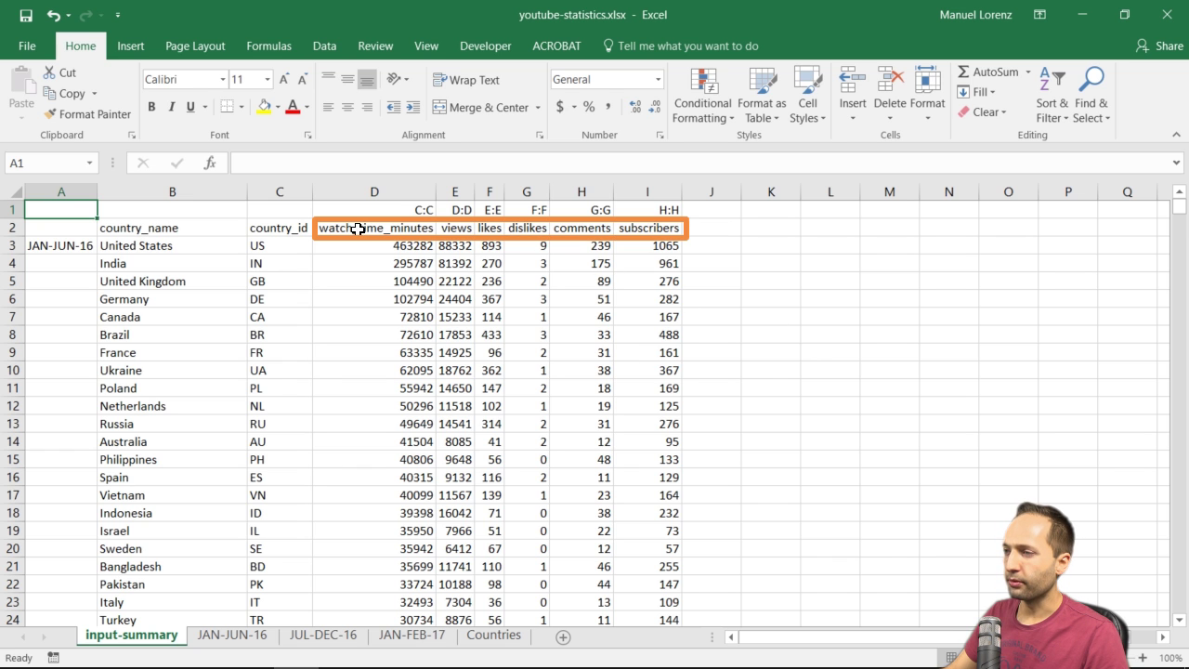
Step: Examine the first country entry and the period labels down column A of the input-summary sheet
click(177, 248)
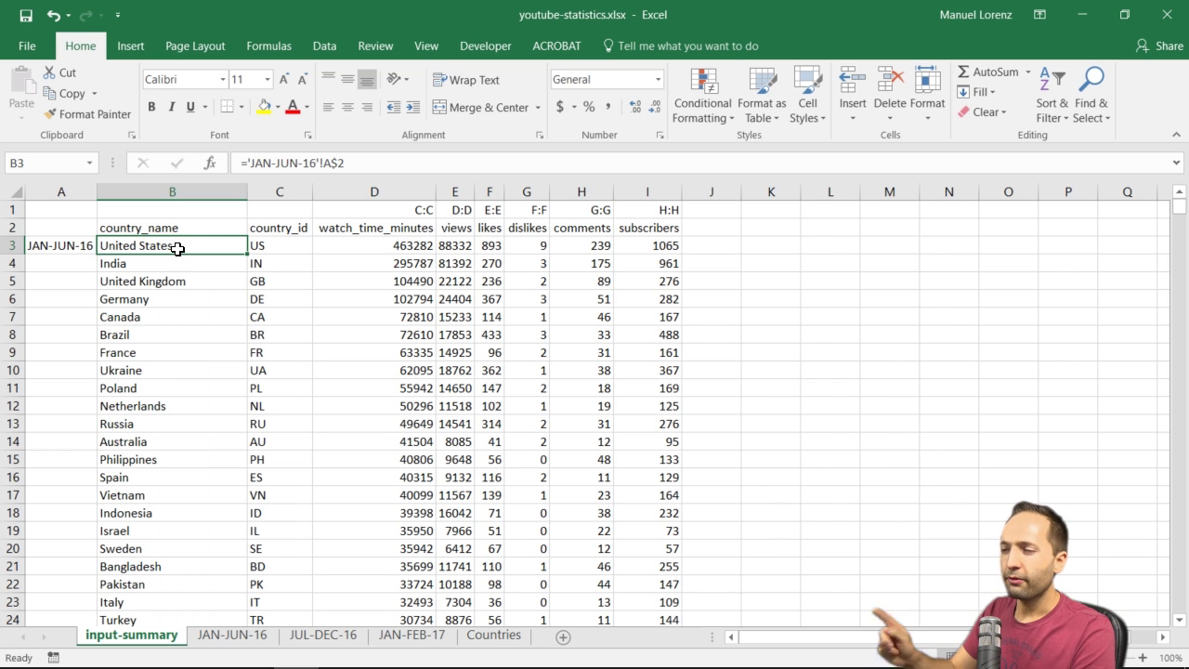
click(76, 244)
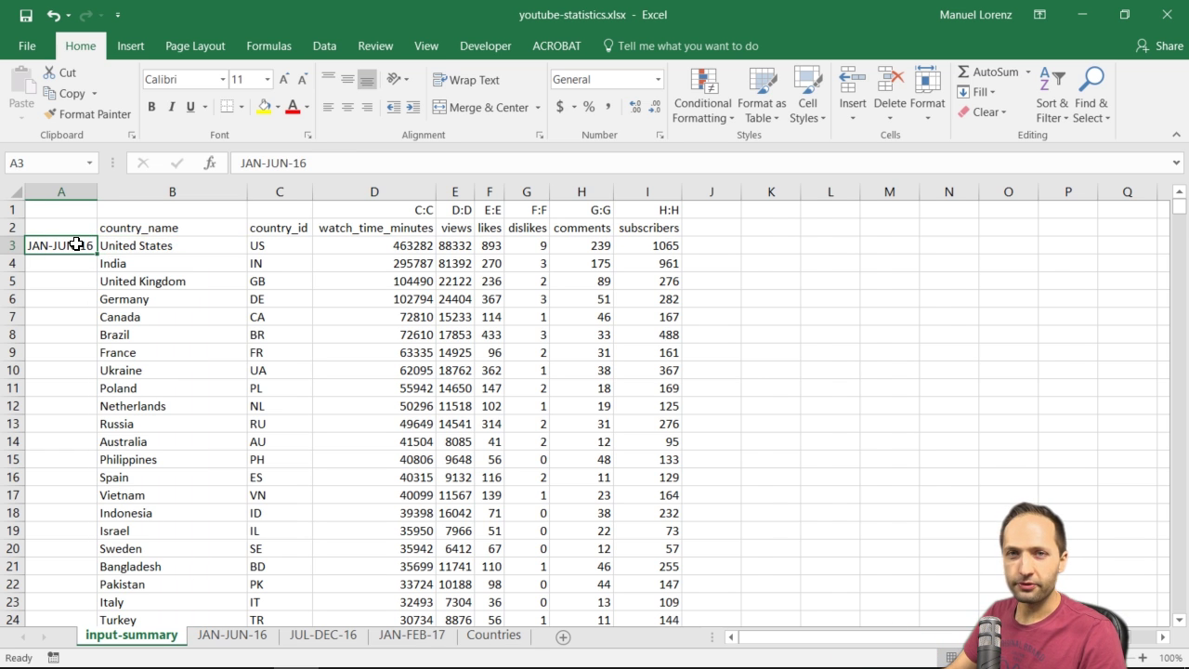
key(ctrl+Down)
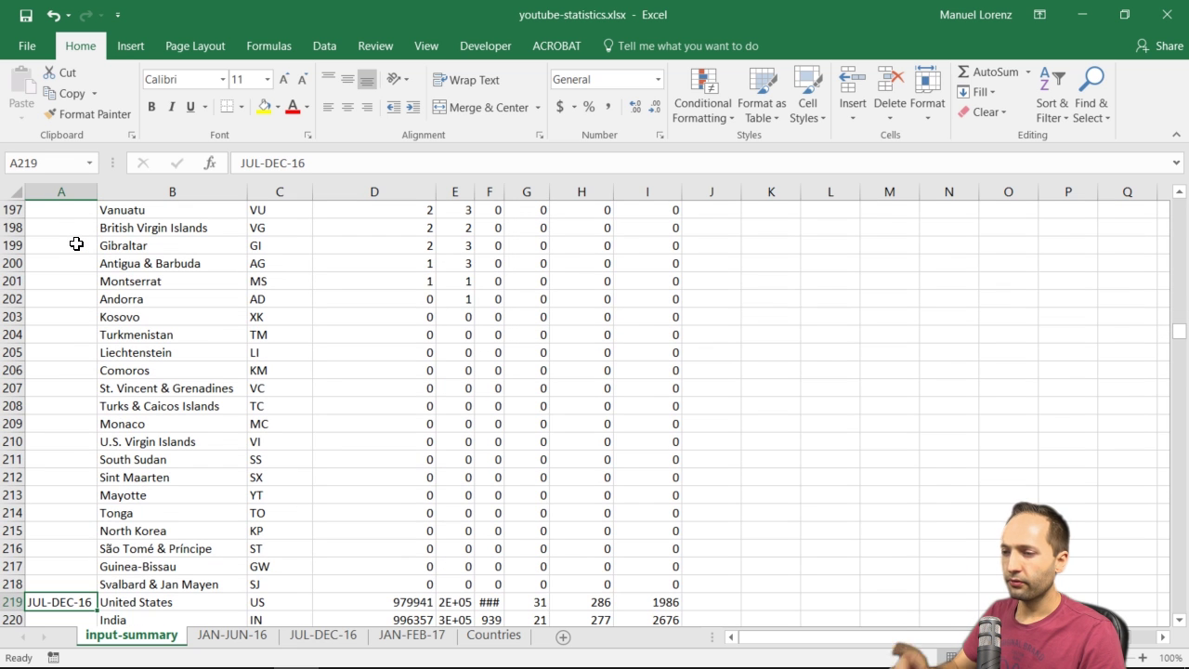
key(ctrl+Down)
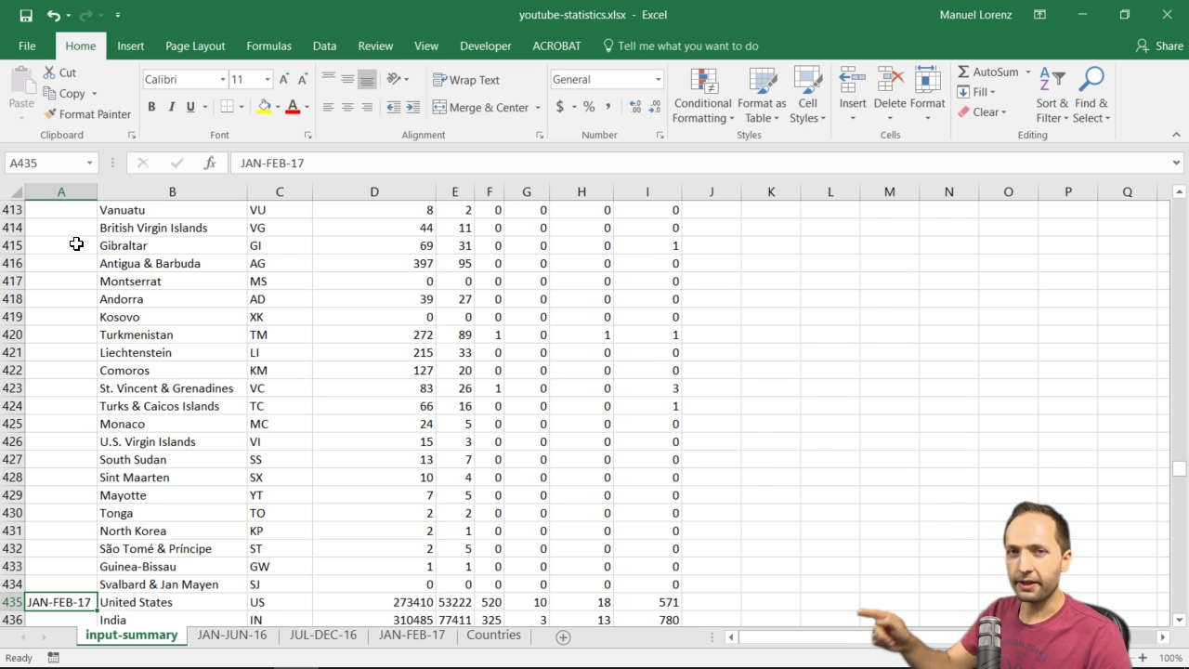
drag(1178, 469, 1174, 209)
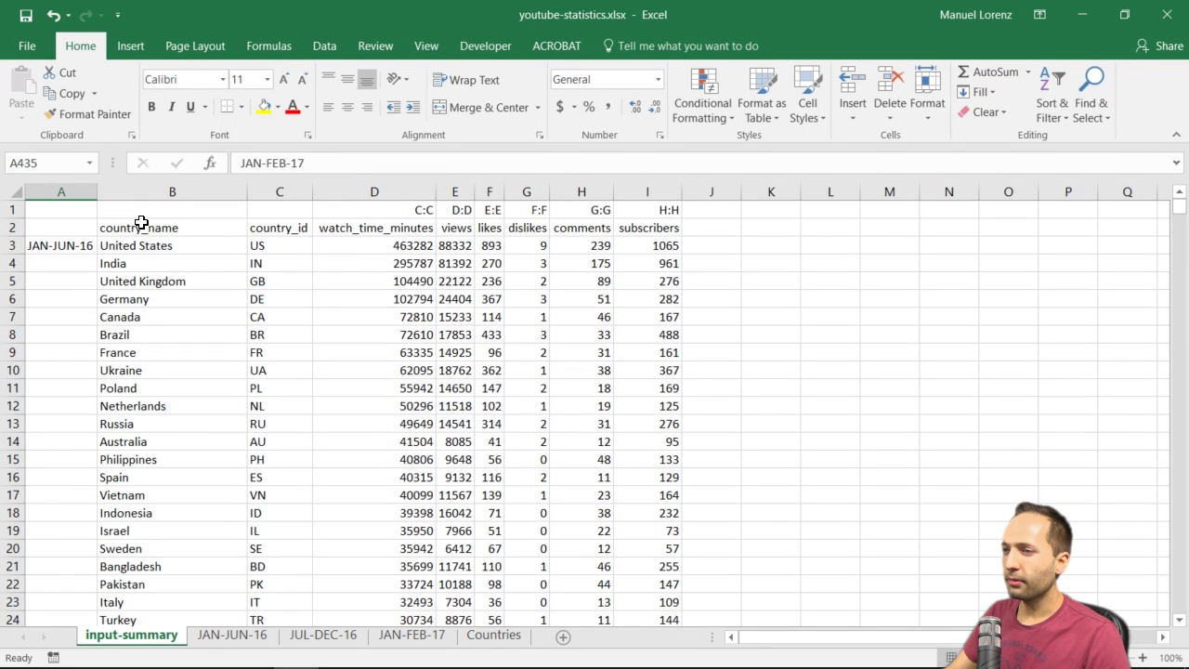
click(77, 207)
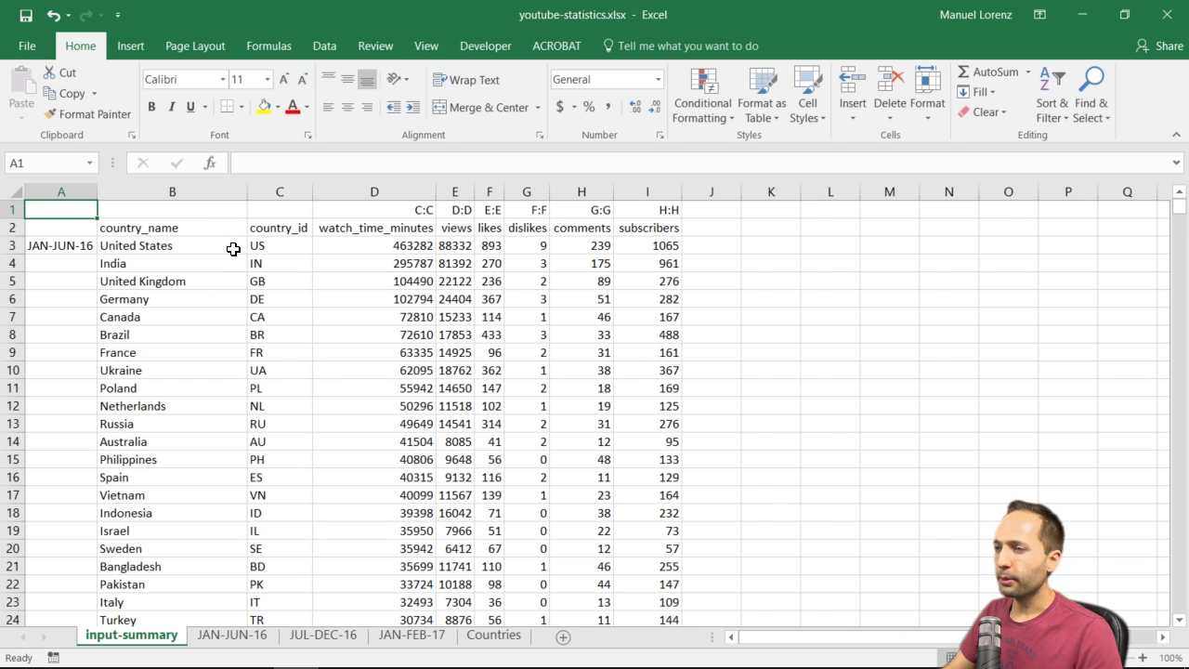
Step: Insert a widened blank column before country_name and enter the heading Identifier in B2
click(198, 196)
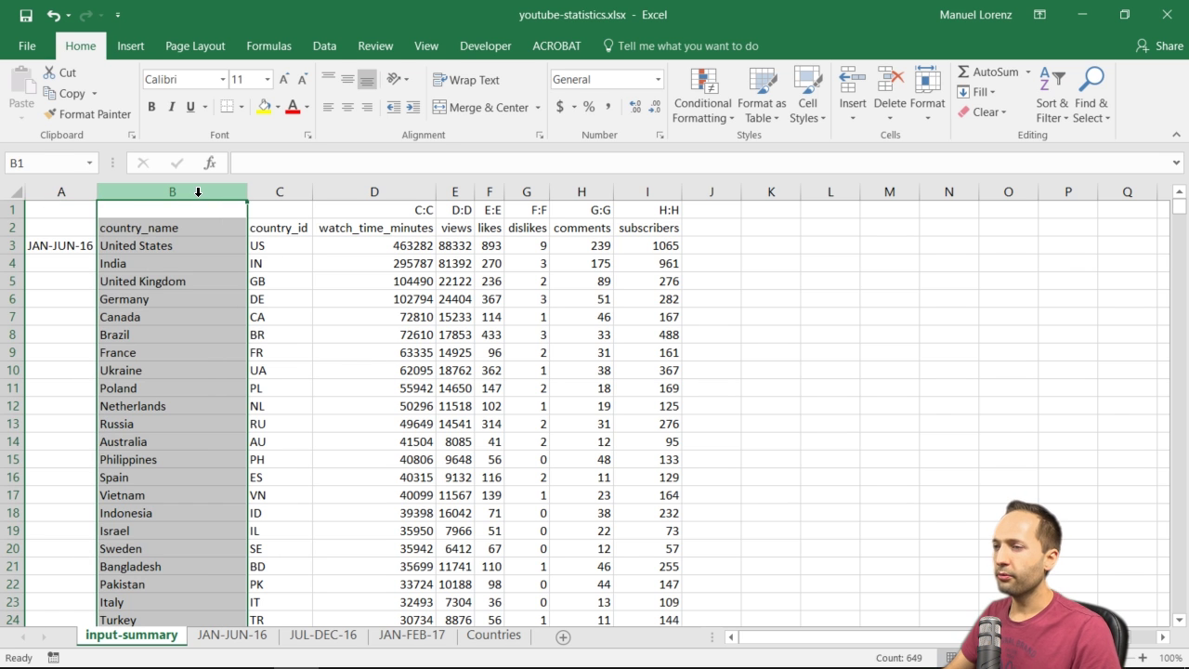
key(ctrl+plus)
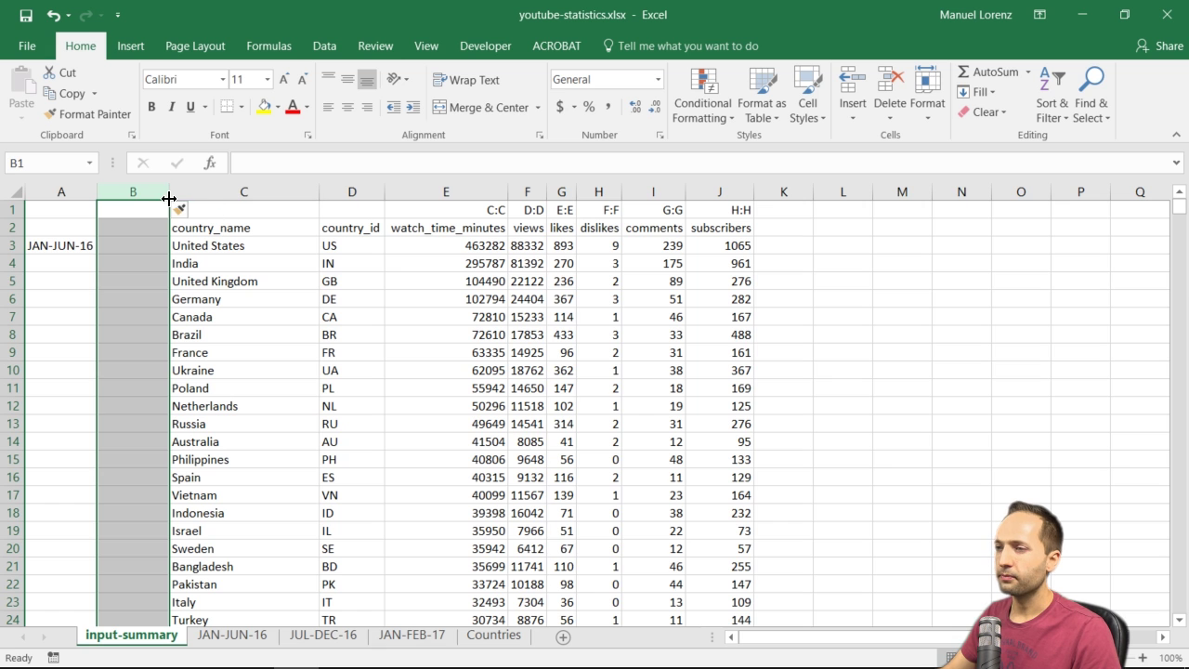
drag(165, 186, 262, 189)
click(209, 225)
text(Identifi)
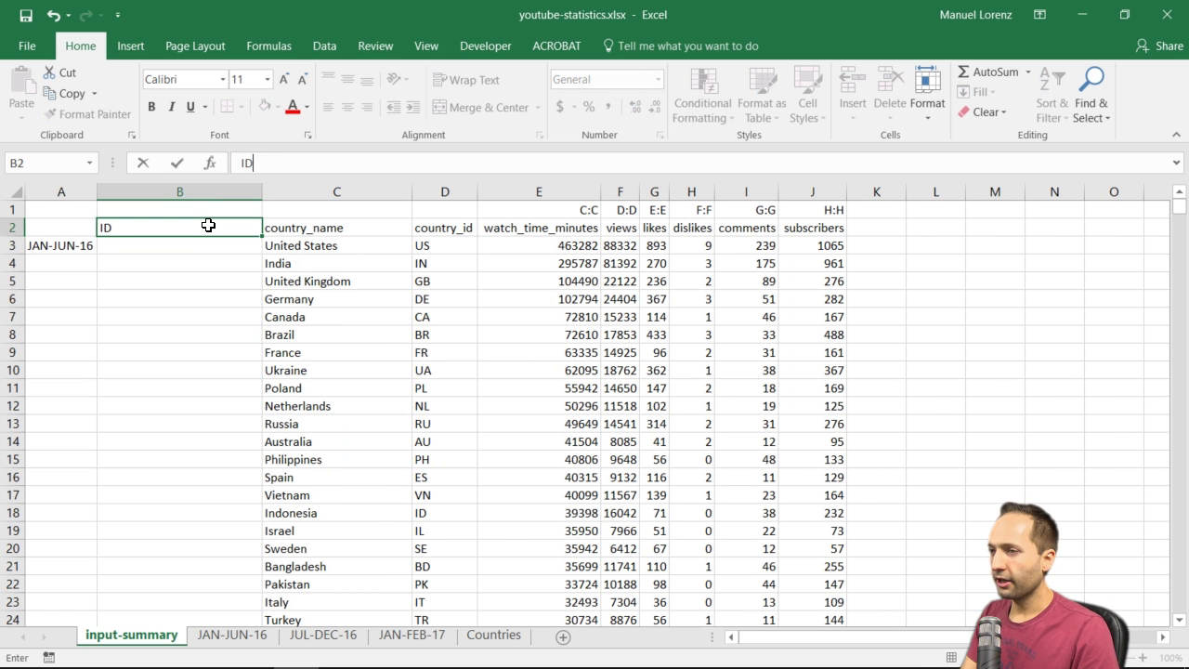
text(er)
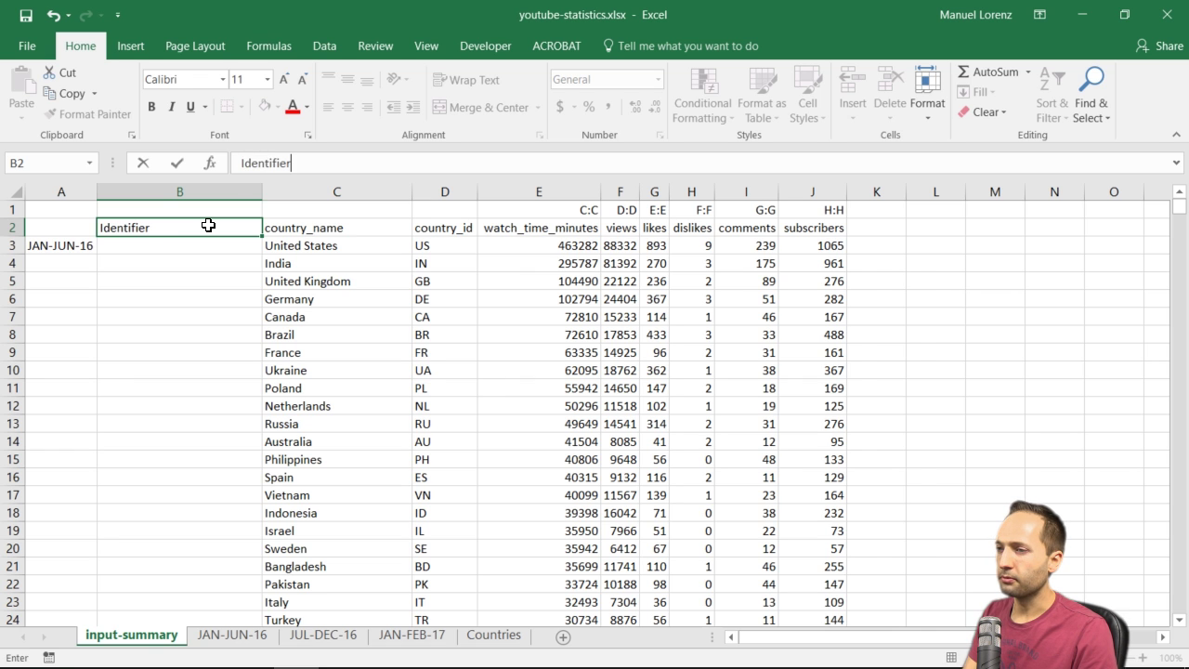
key(Return)
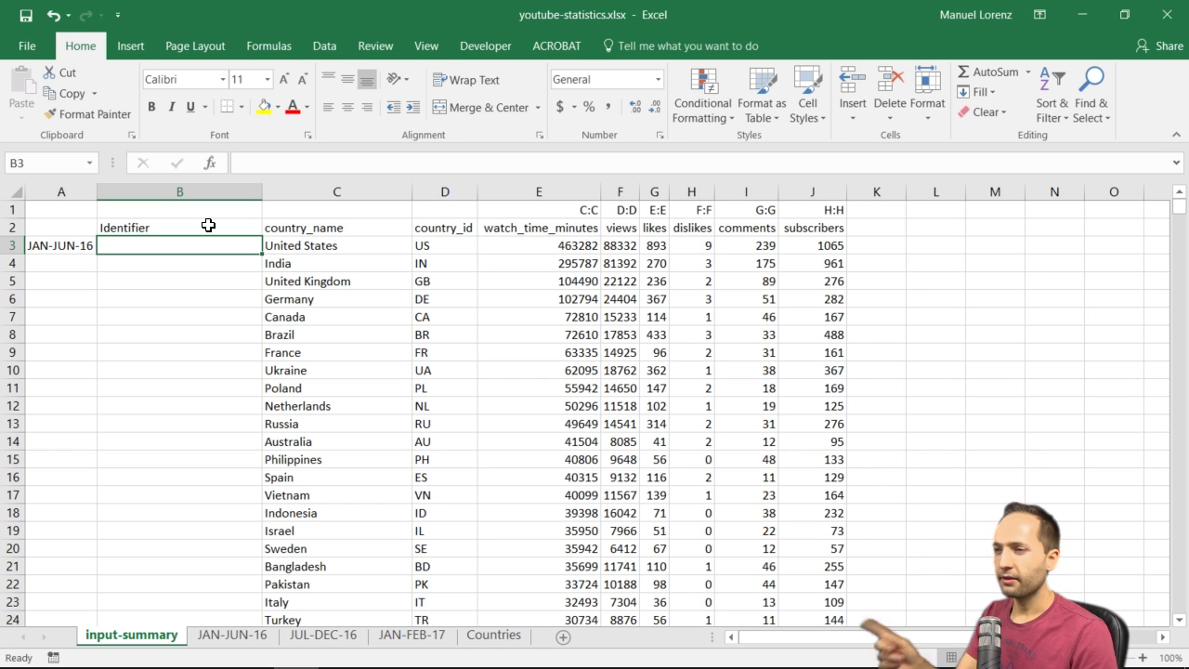
Step: Enter the formula =A3&" "&D3 in B3 to join the period and country ID with a space
text(=)
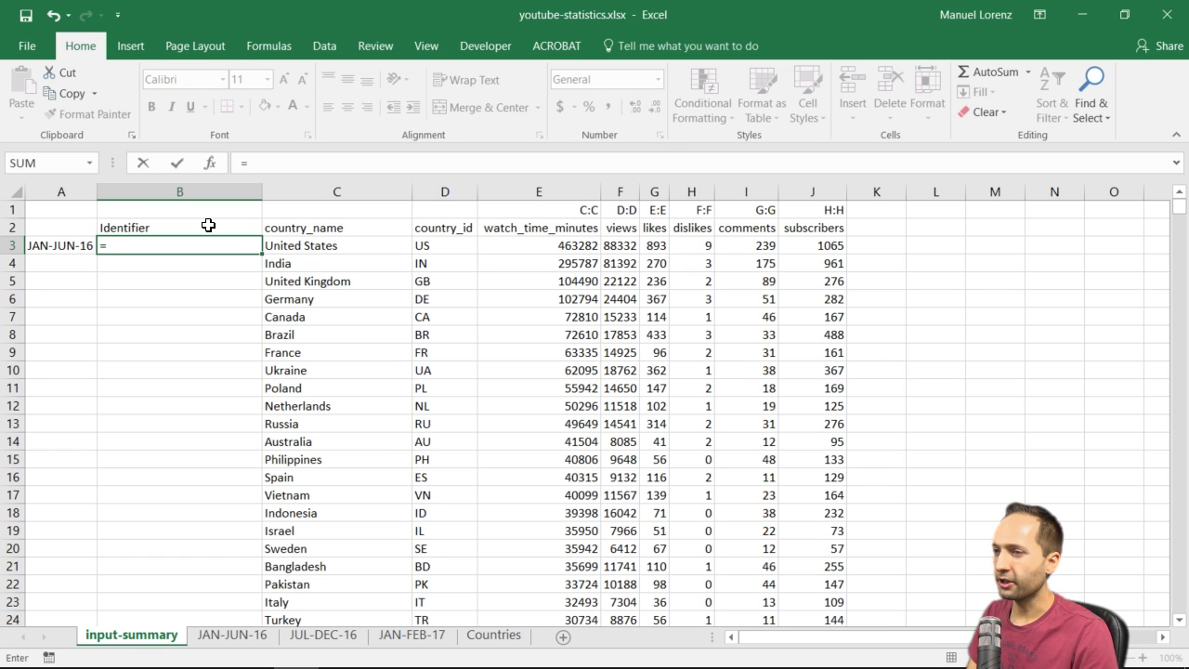
key(Left)
text(&)
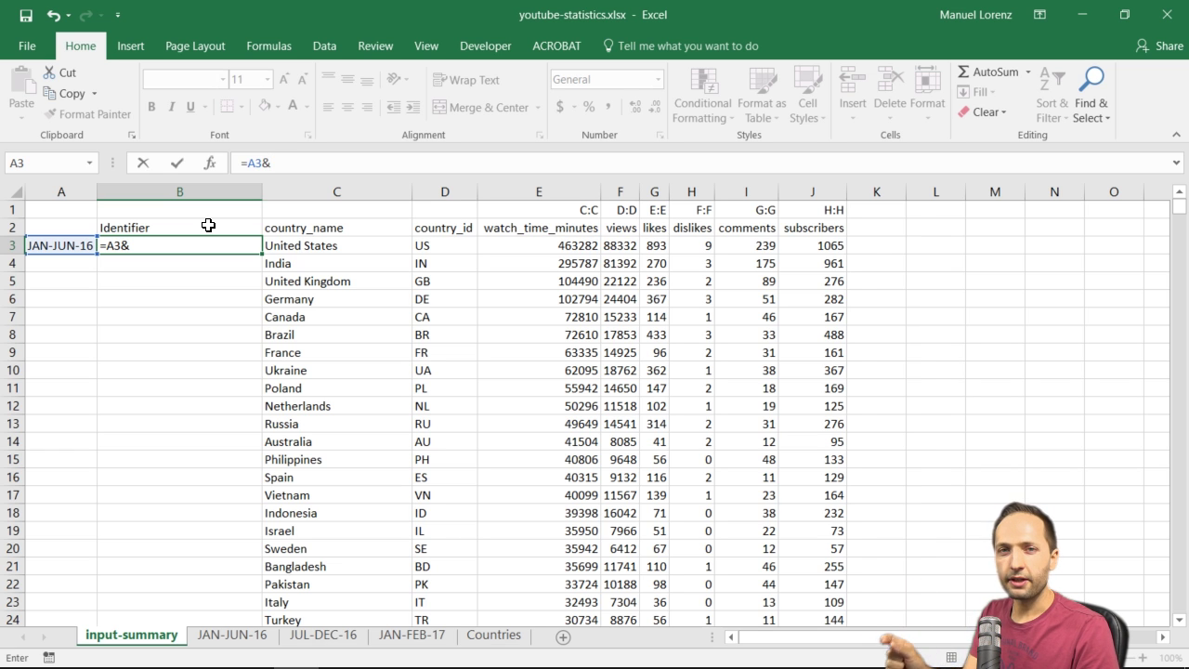
text(")
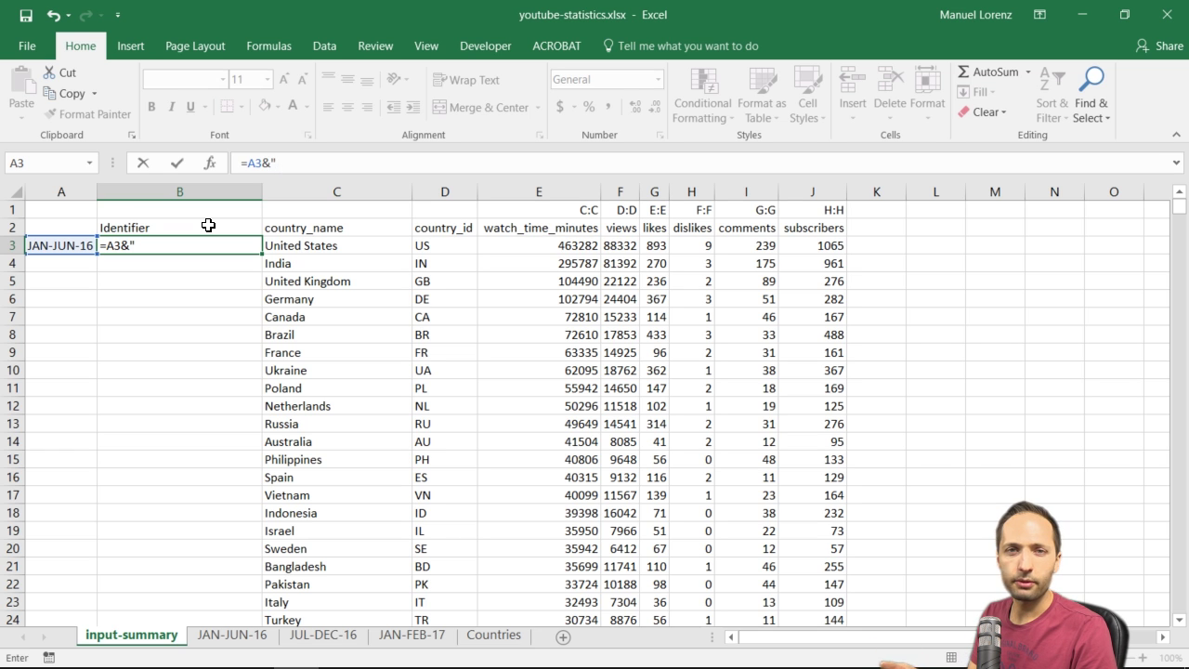
text( ")
click(313, 164)
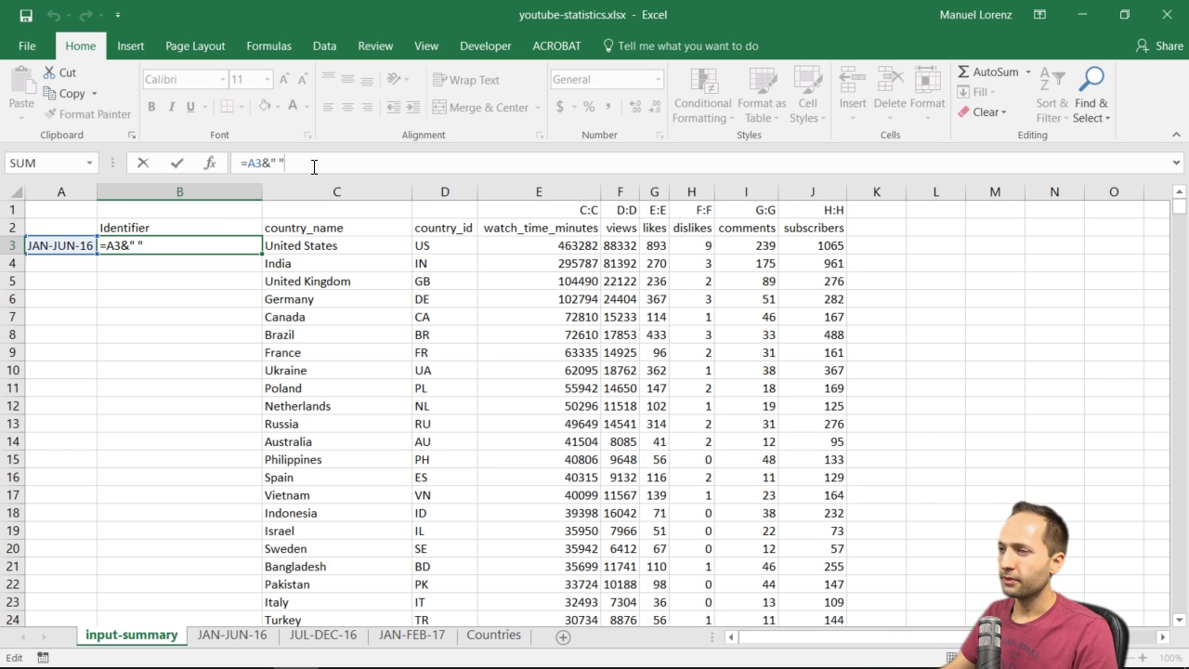
text(&)
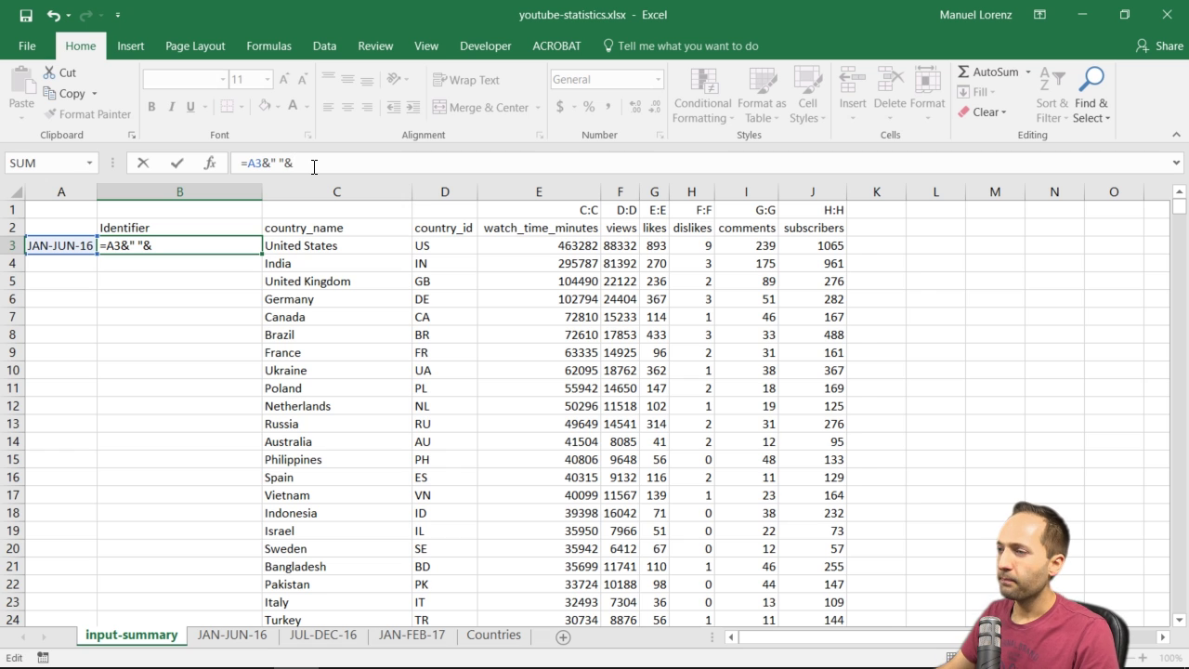
click(424, 240)
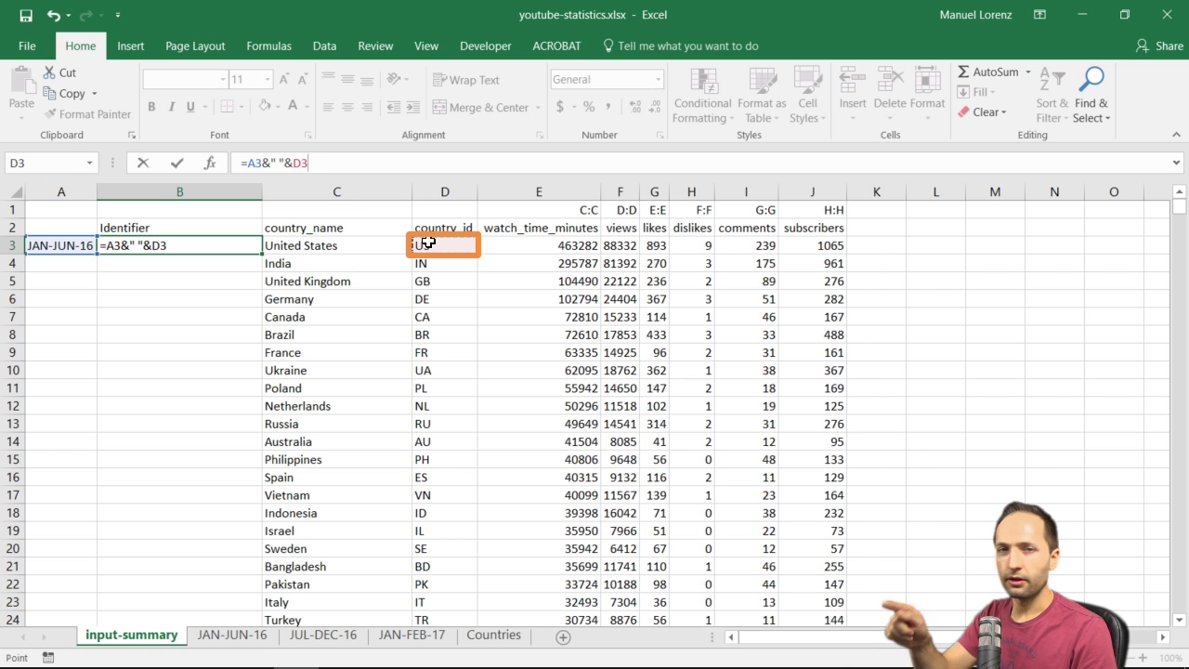
key(Return)
key(Up)
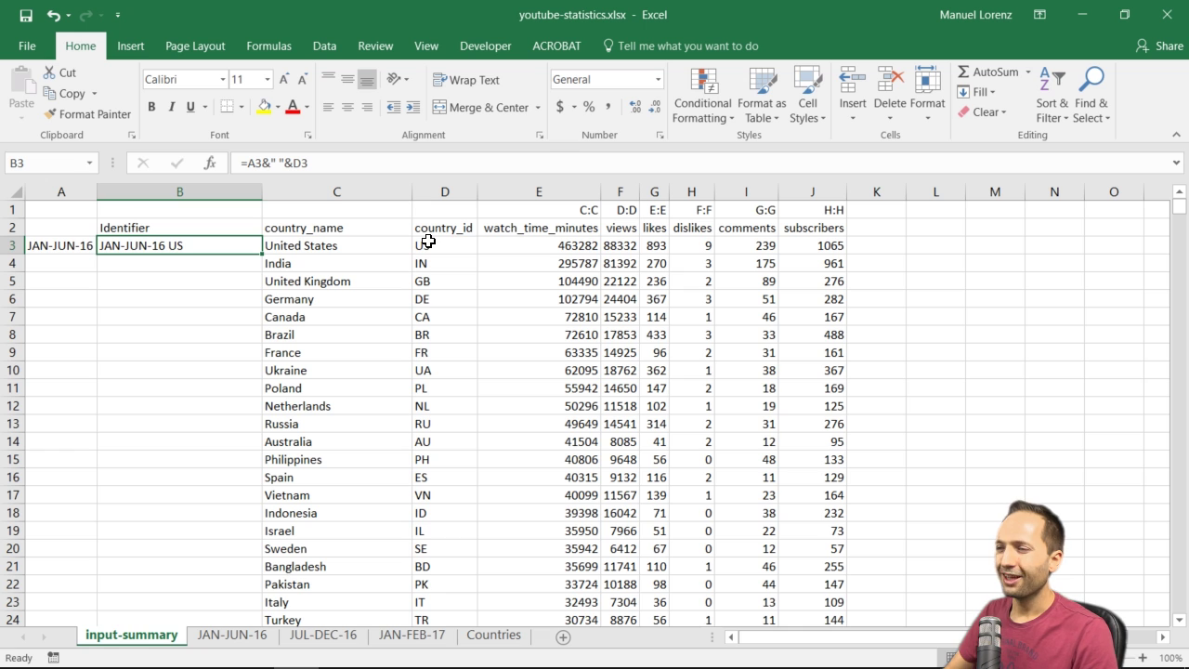
Step: Fill the identifier formula from B3 down into B4
key(shift+Down)
key(ctrl+d)
key(Down)
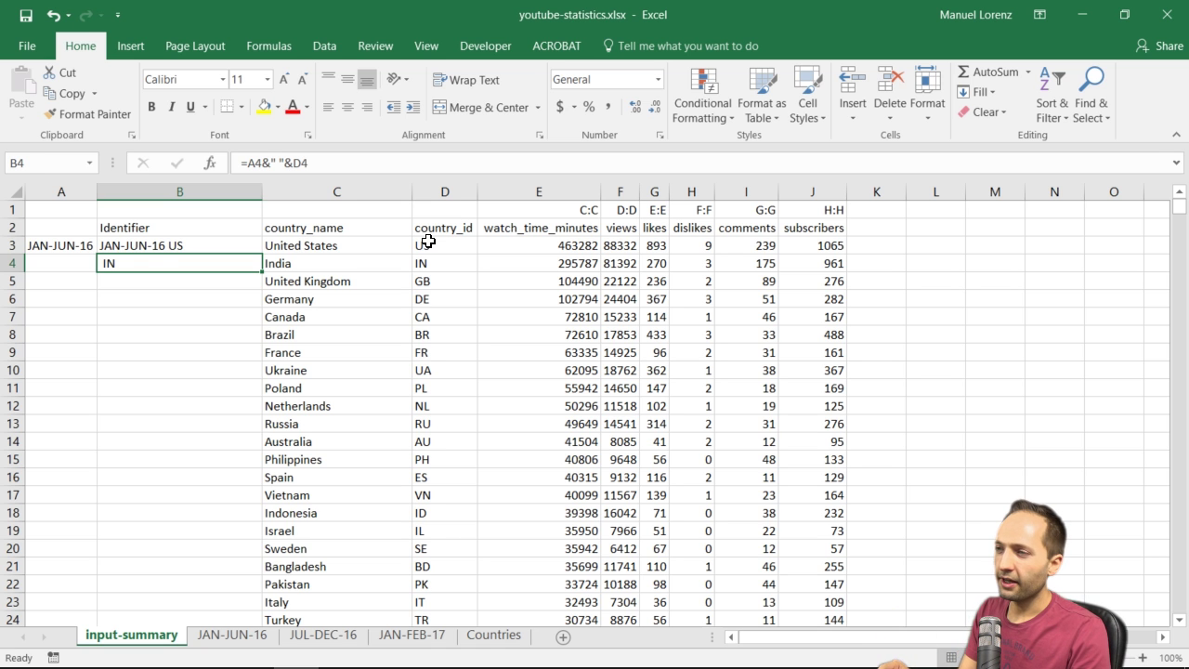
Step: Change the B4 formula to =IF(A4="",B3,A4)&" "&D4 so an empty period cell falls back on the identifier above
key(F2)
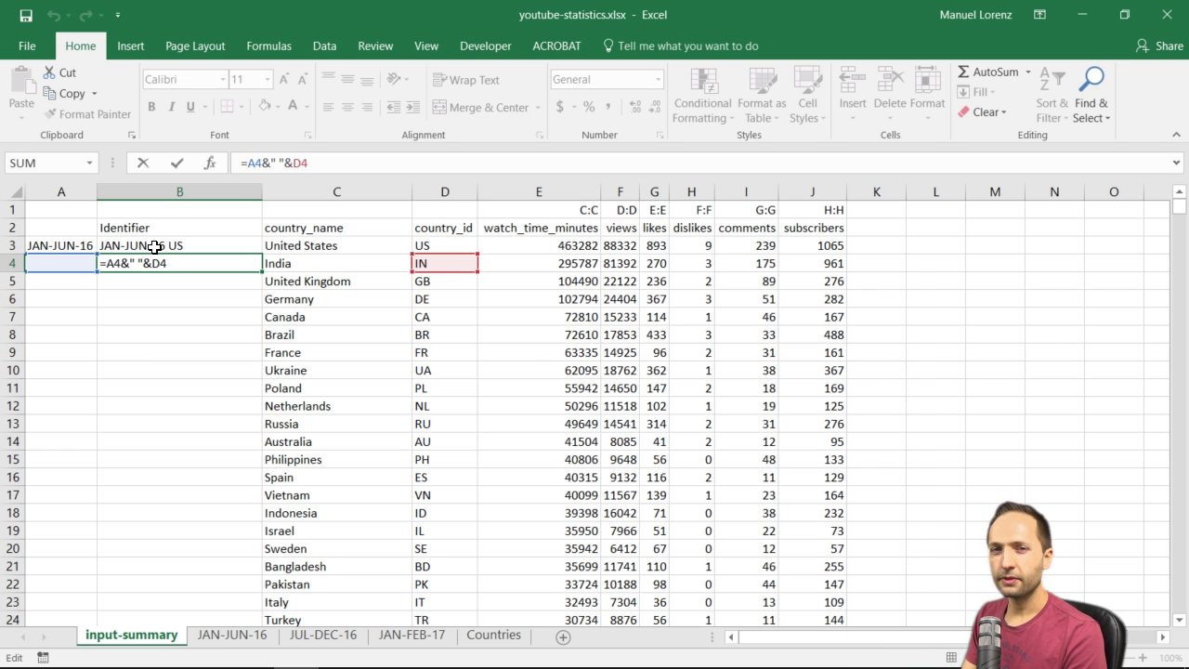
click(250, 163)
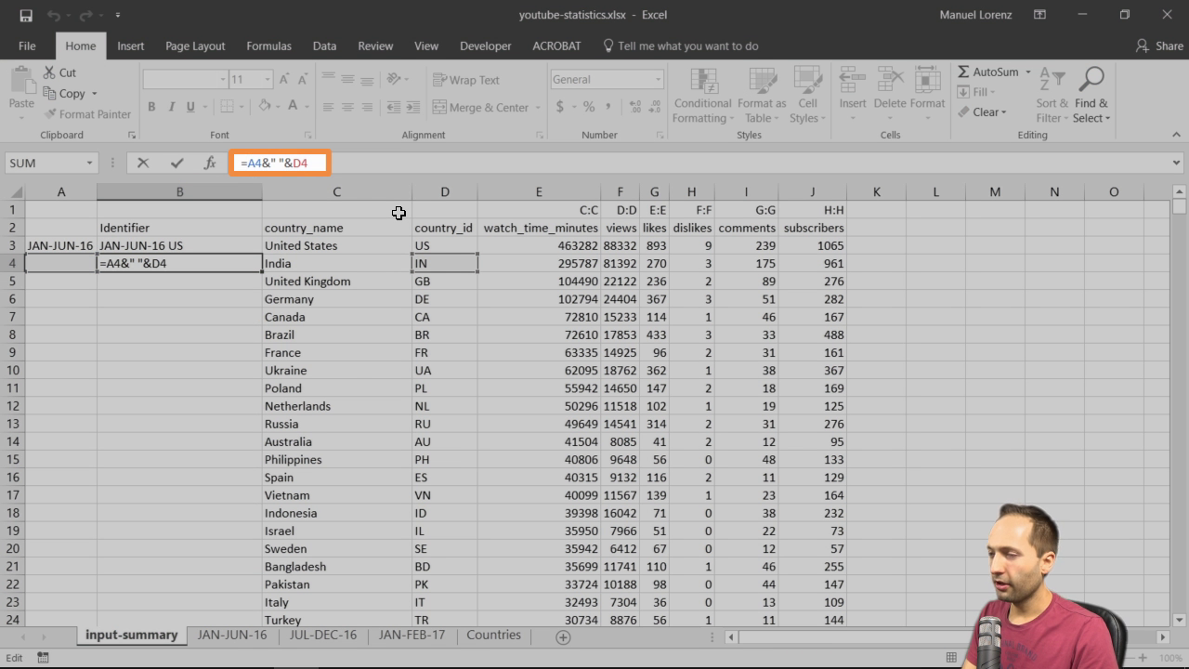
text(IF()
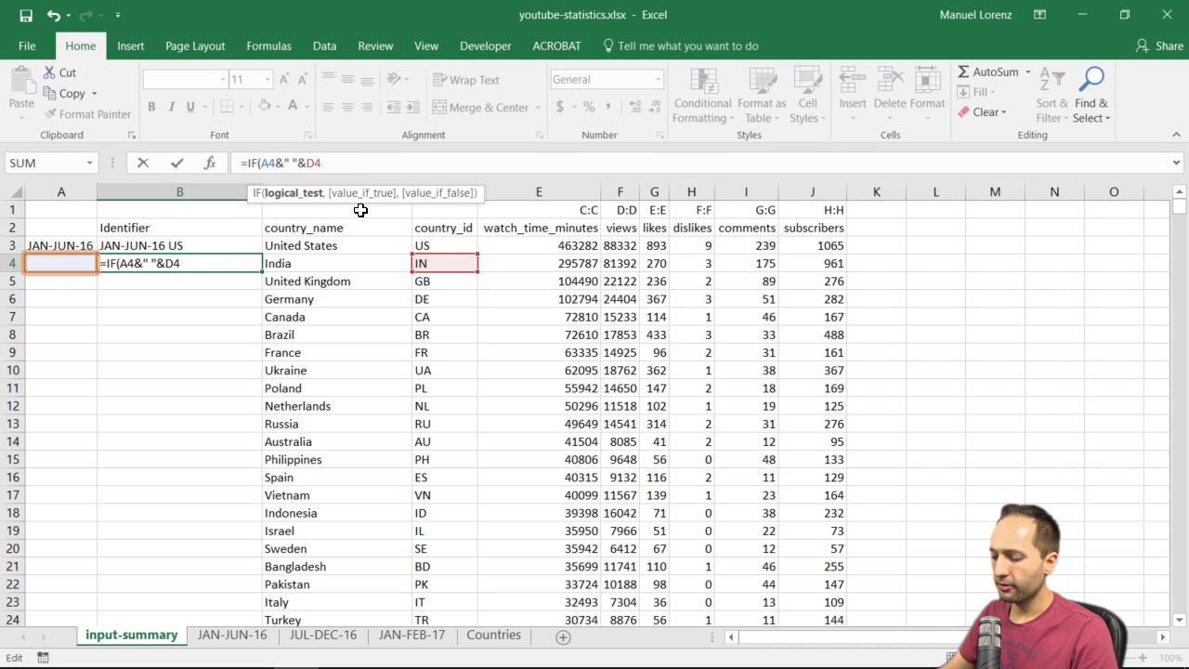
key(Right)
key(Right)
text(="")
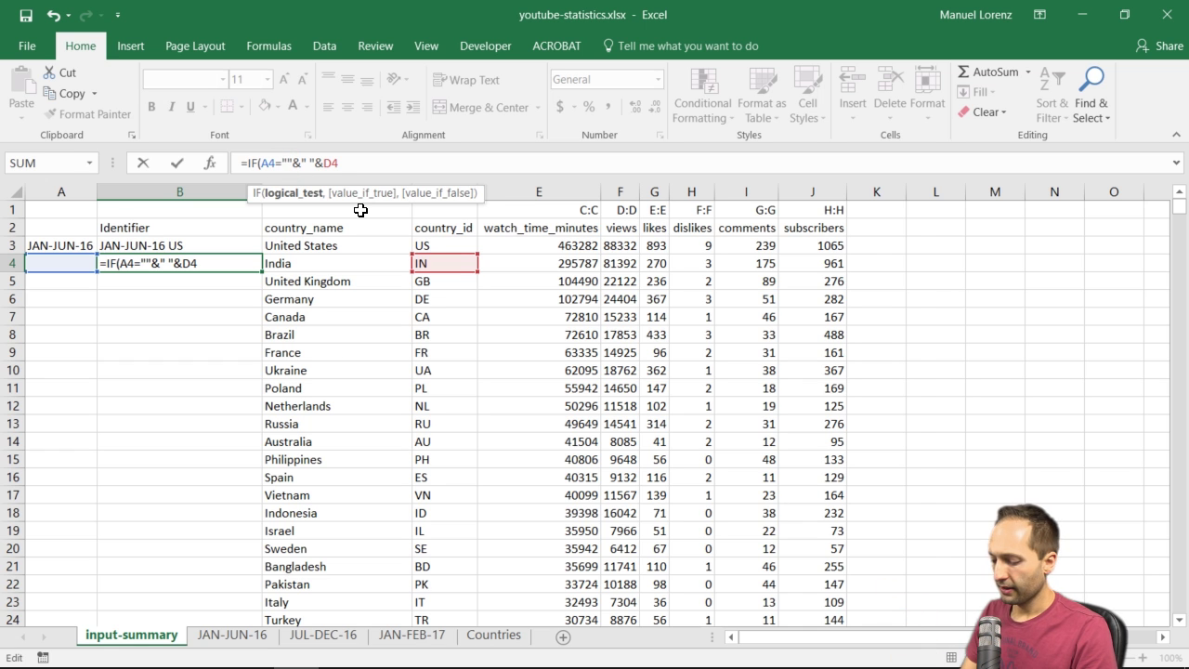
text(,)
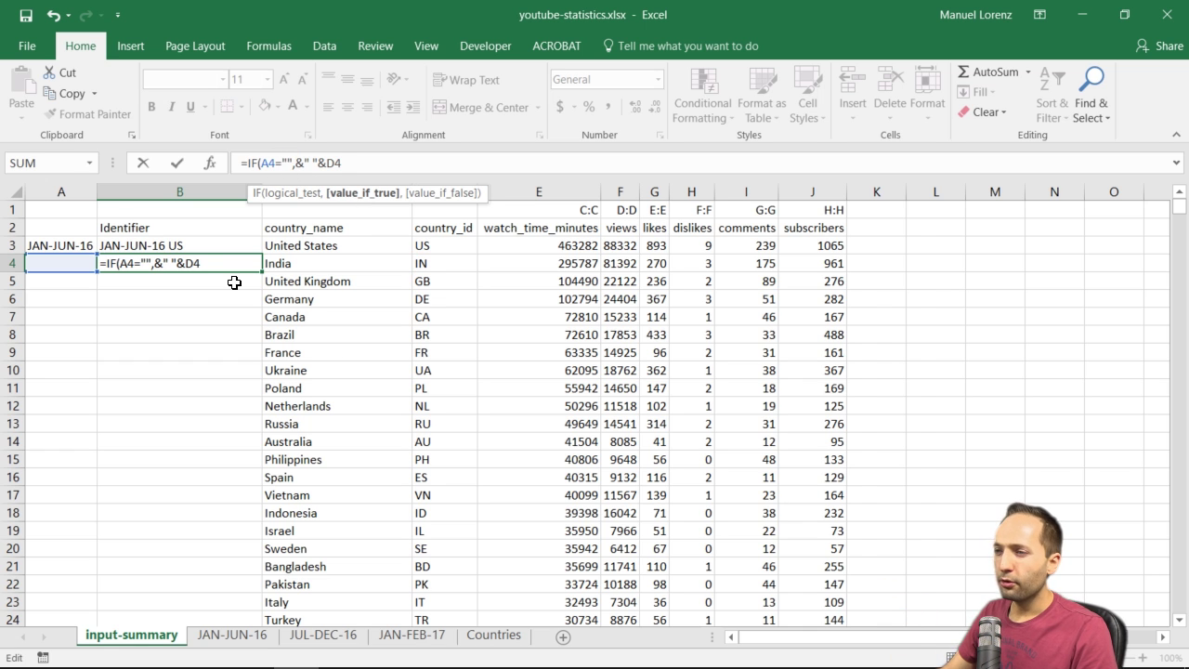
click(186, 245)
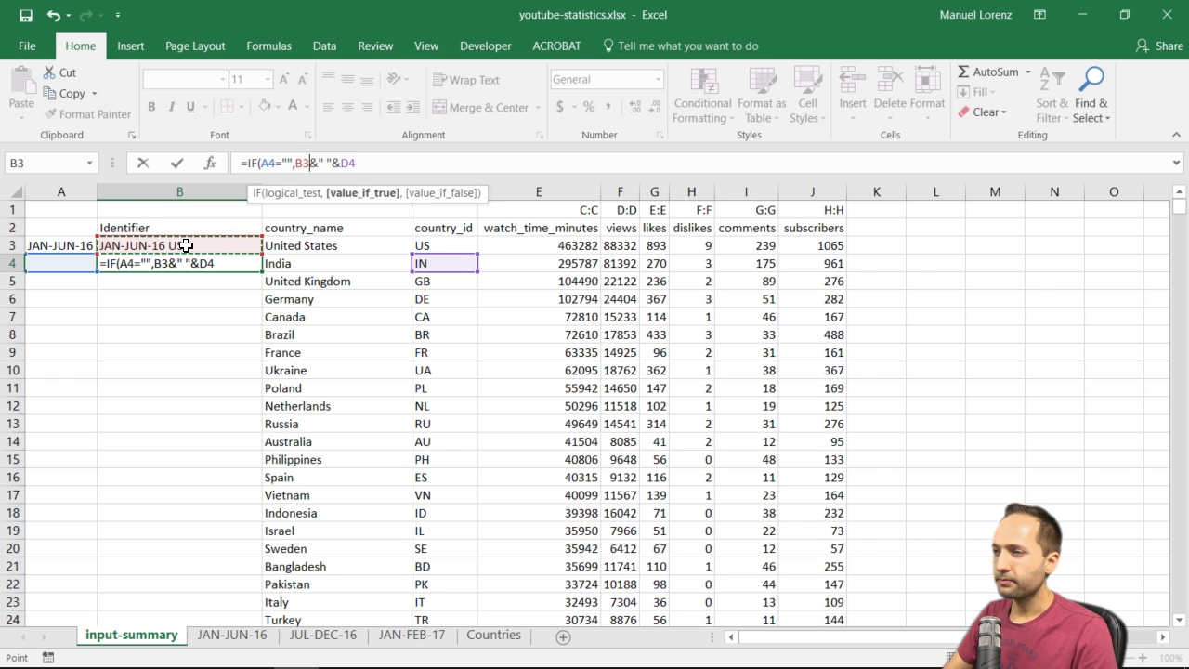
text(,)
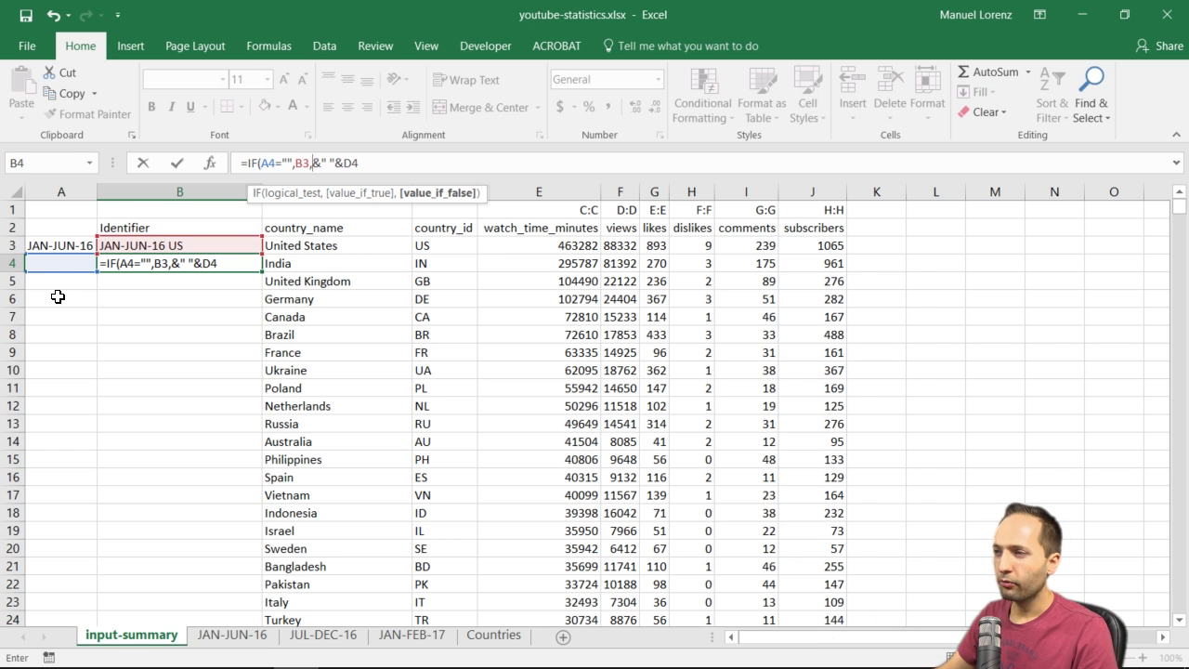
click(67, 263)
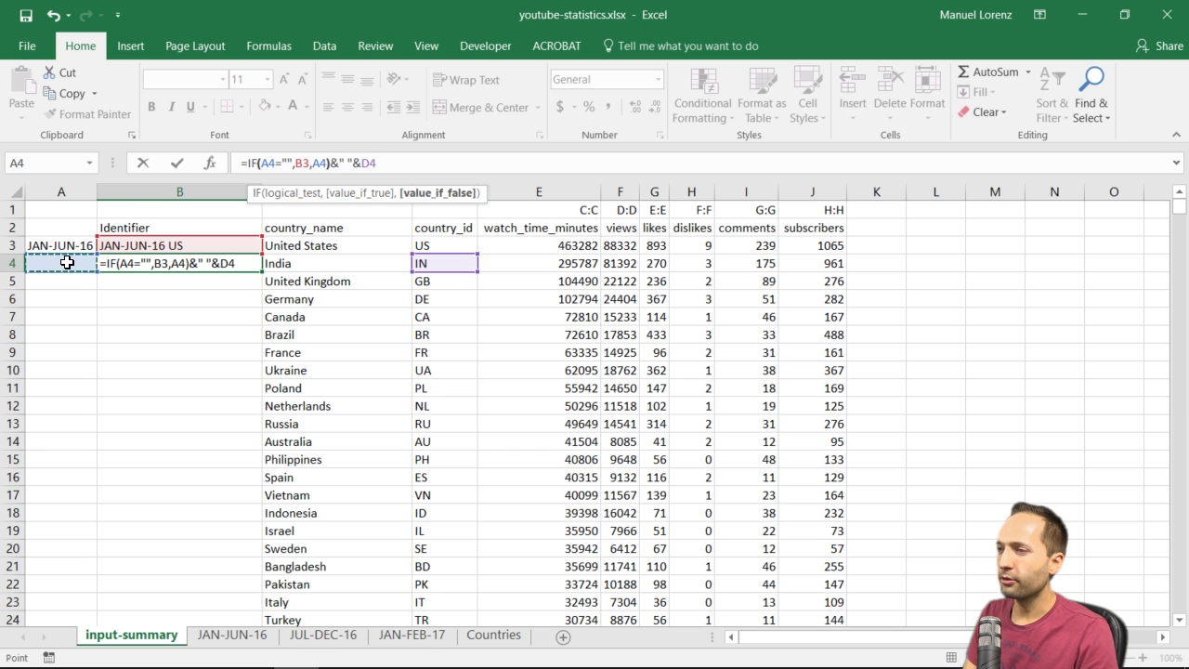
key(Return)
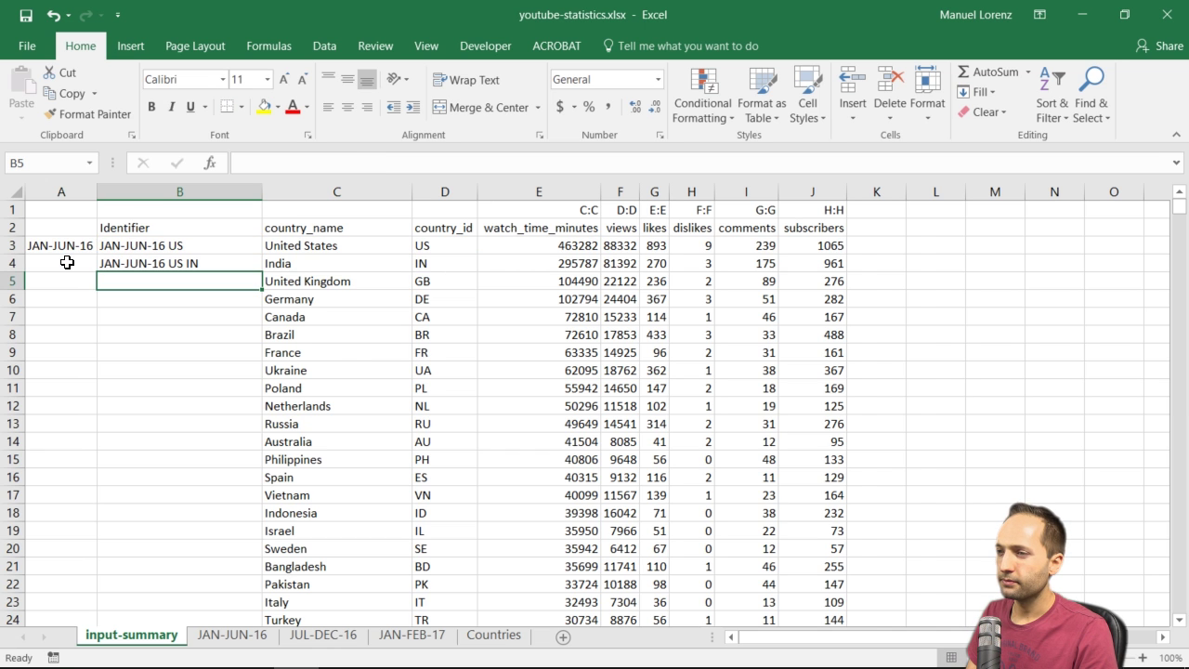
key(Up)
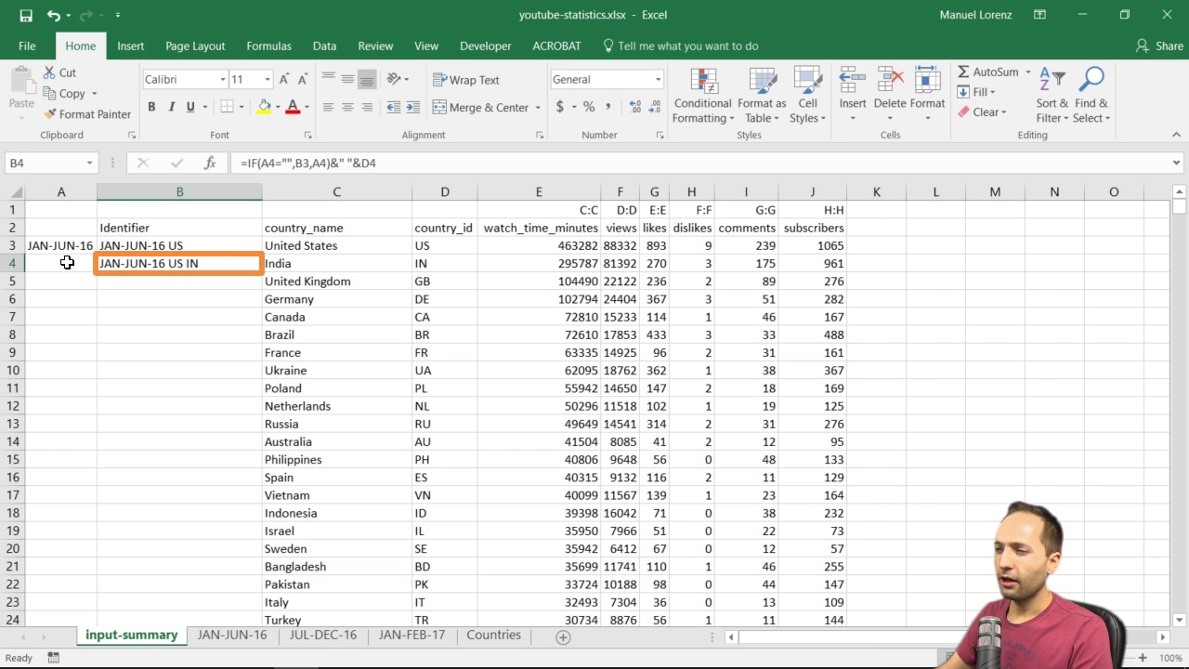
Step: Change the B4 formula to =IF(A4="",LEFT(B3,10),A4)&" "&D4 so only the first 10 characters of the identifier above are reused
key(F2)
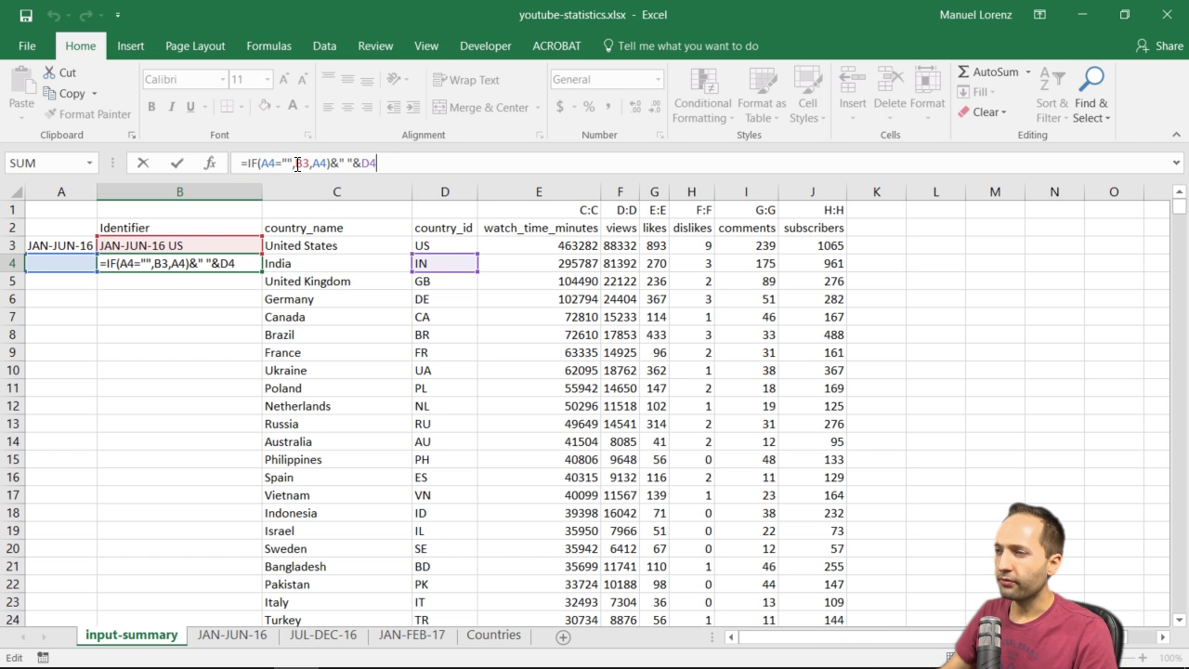
click(296, 164)
text(le)
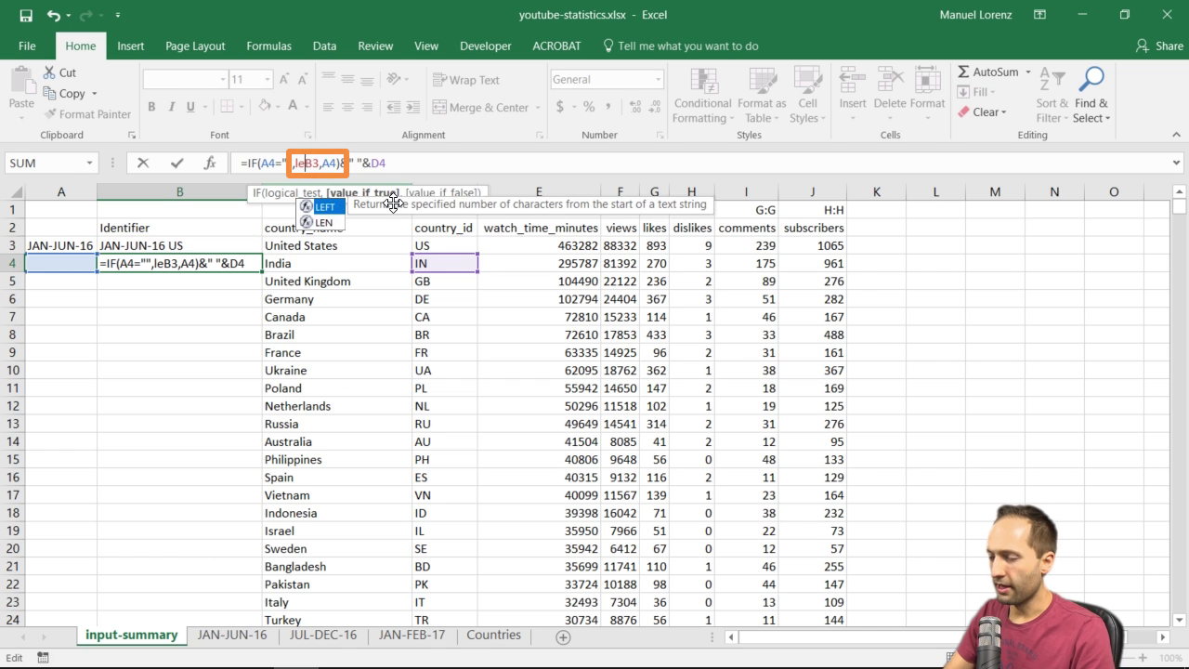
key(Tab)
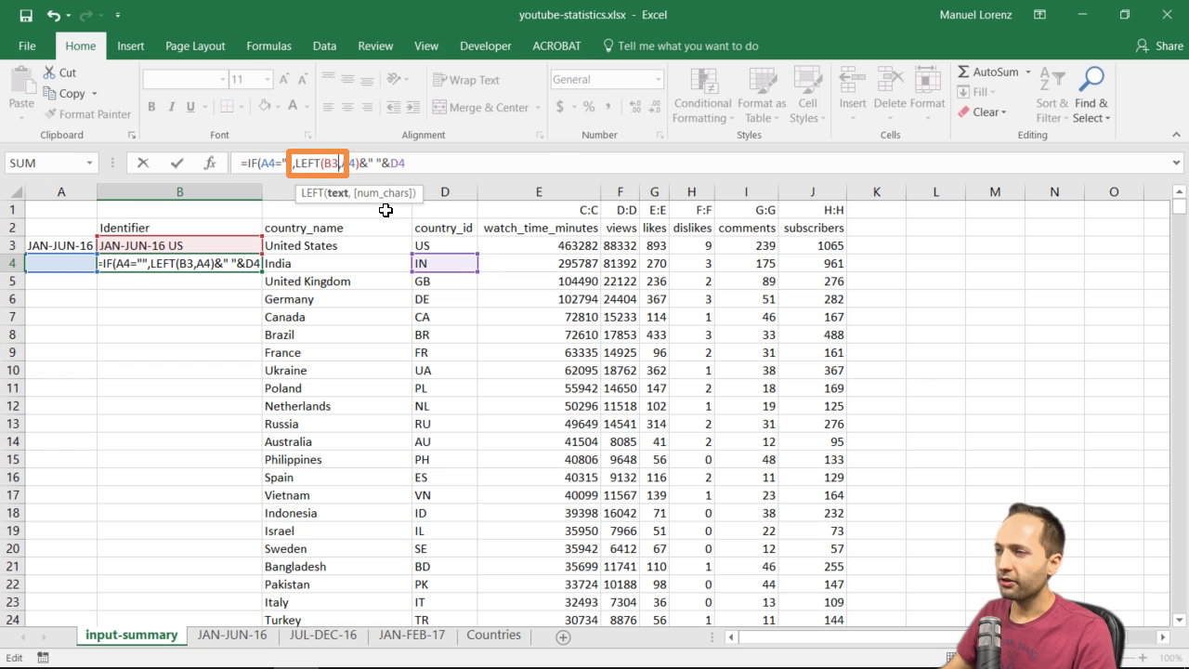
text(,)
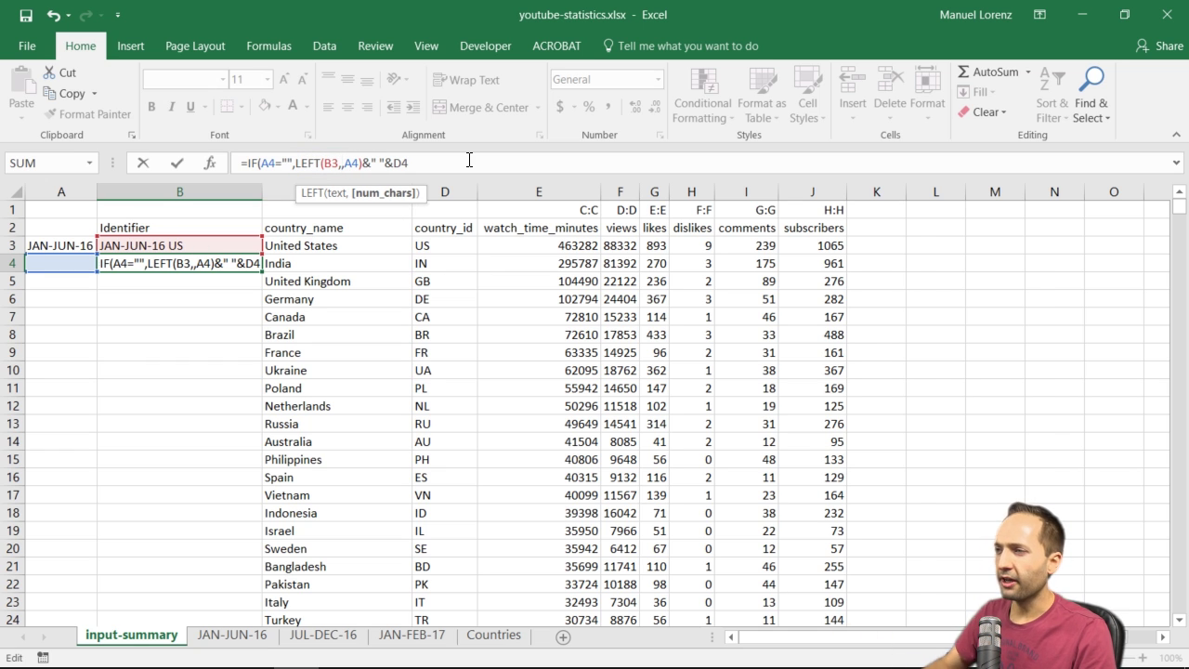
text(10)
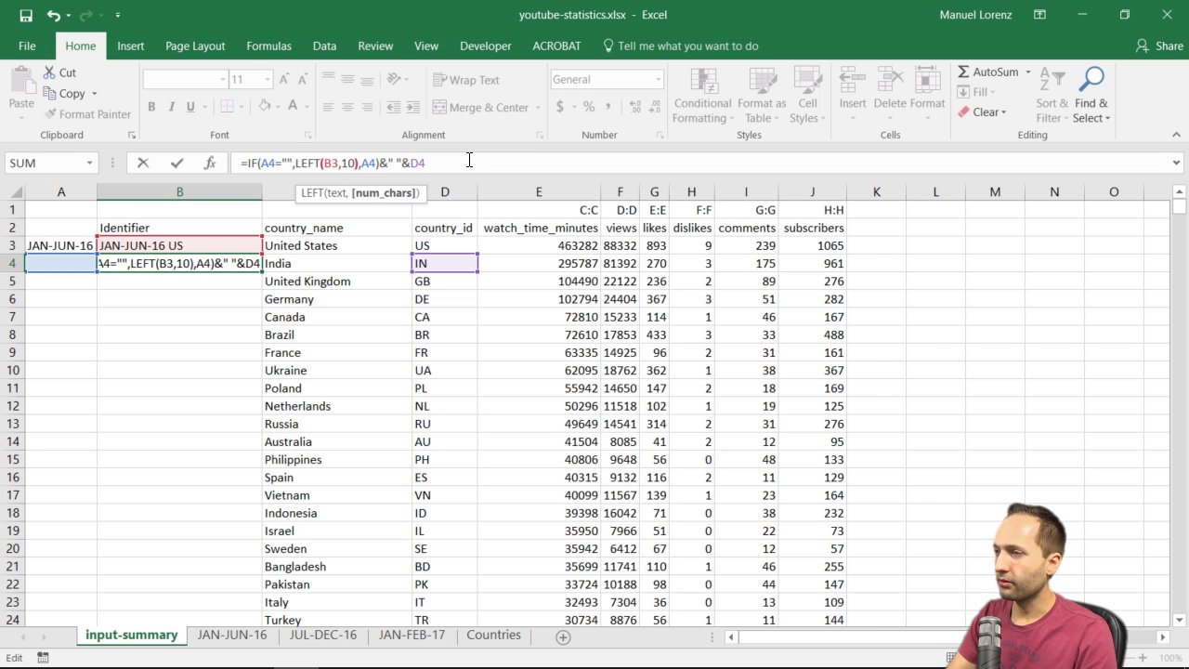
text())
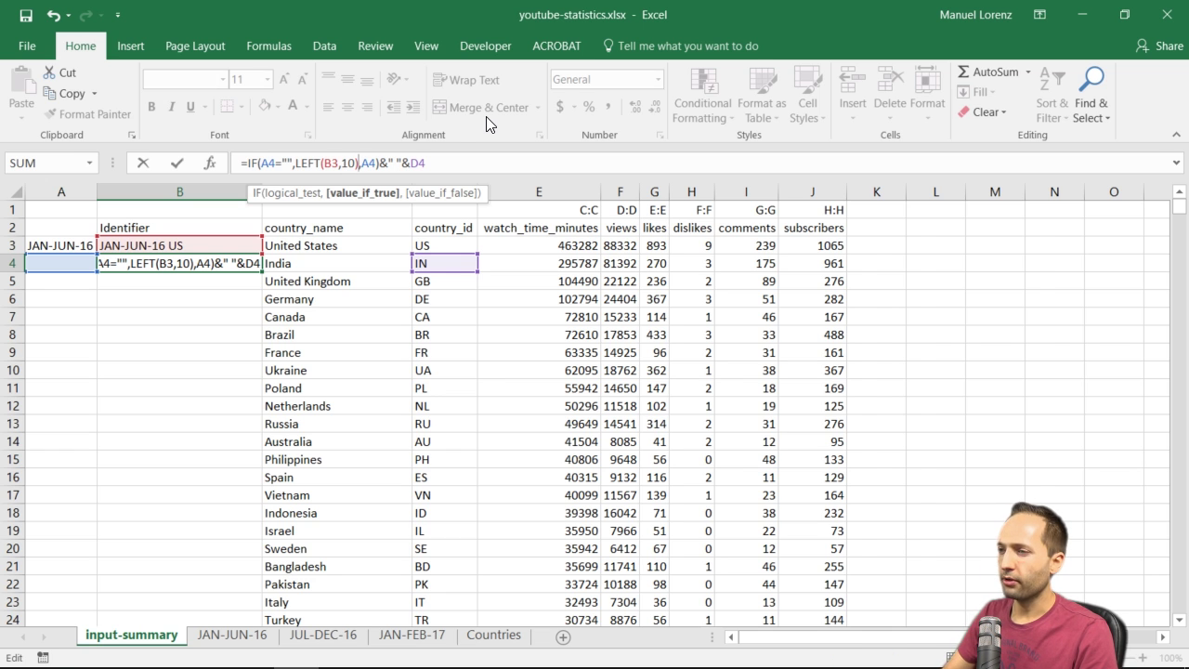
key(Return)
key(Up)
key(F2)
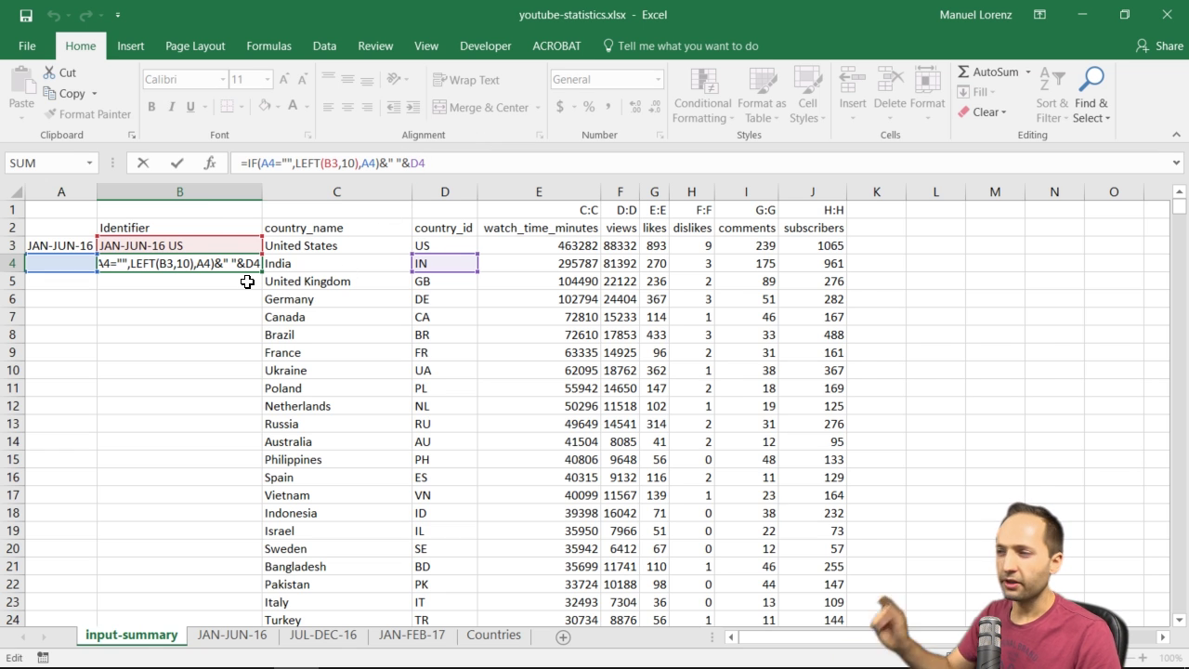
key(Return)
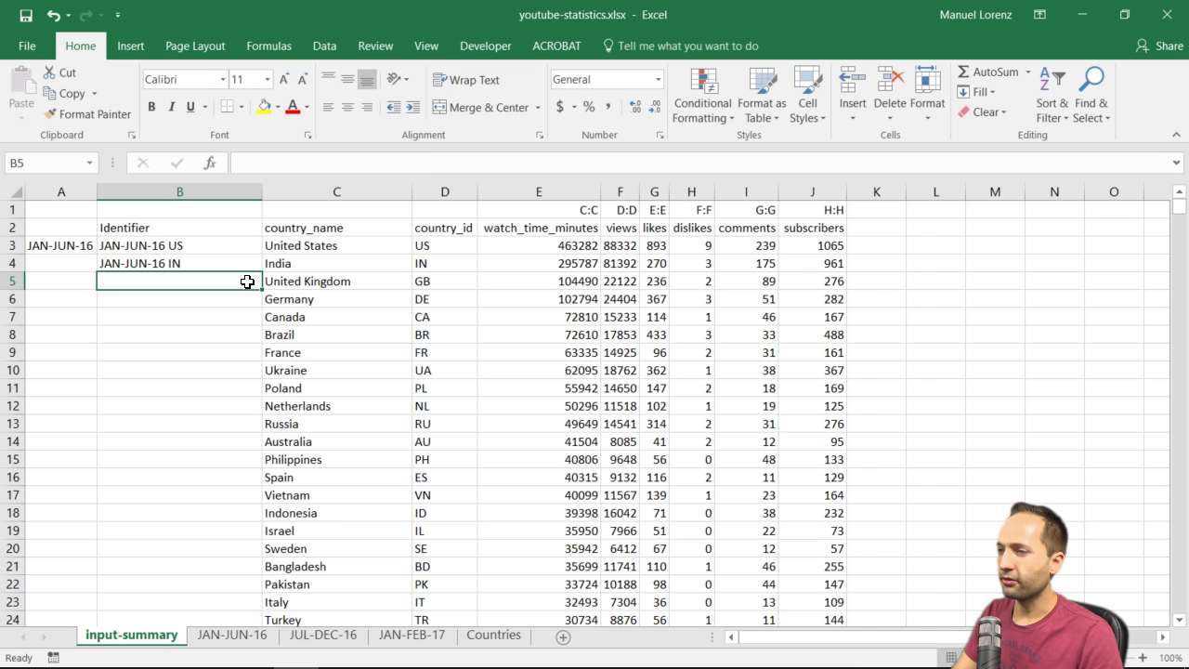
Step: Fill the B4 identifier formula down to the last data row, B650, and return to A1
click(293, 292)
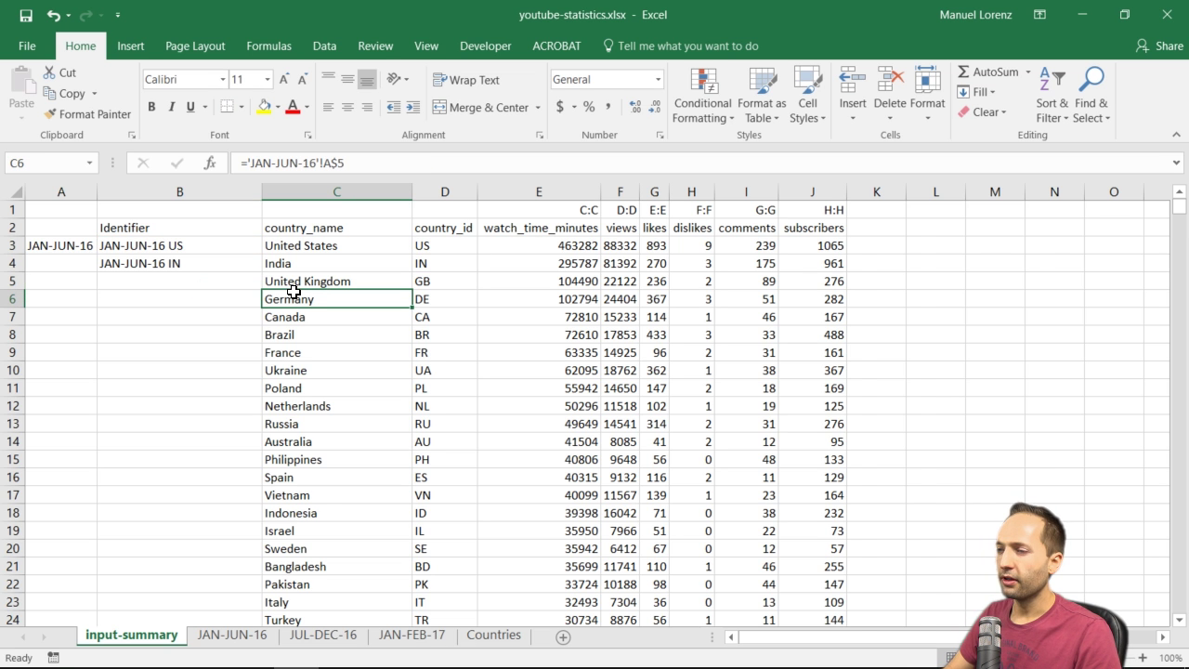
key(ctrl+Down)
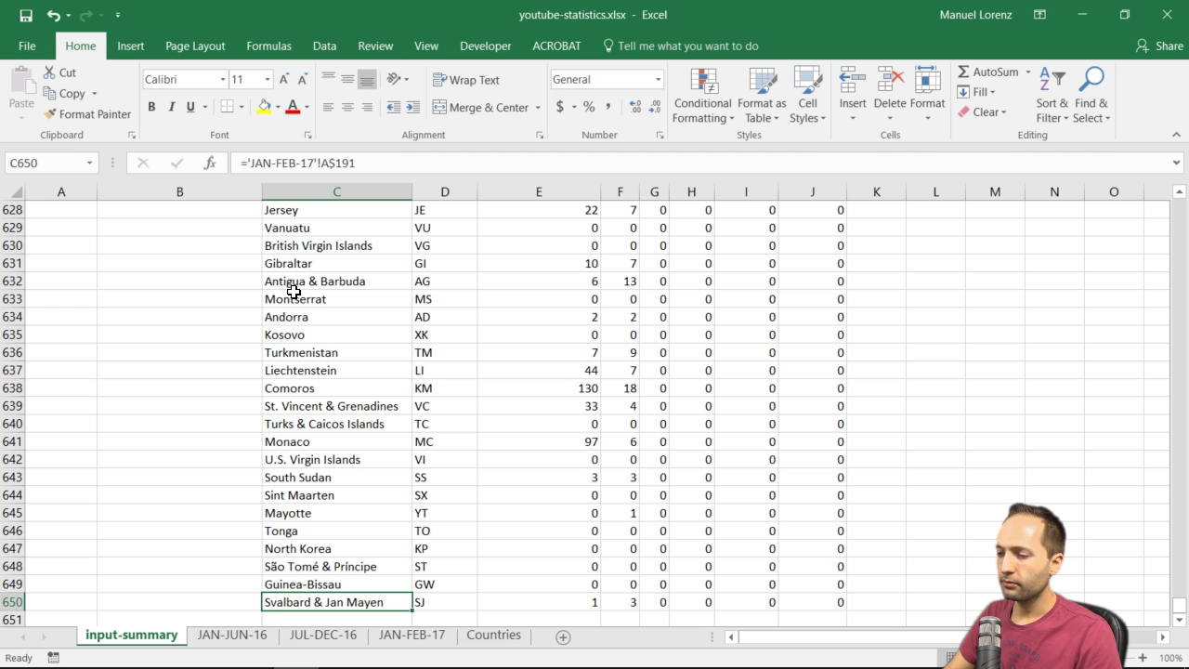
key(Left)
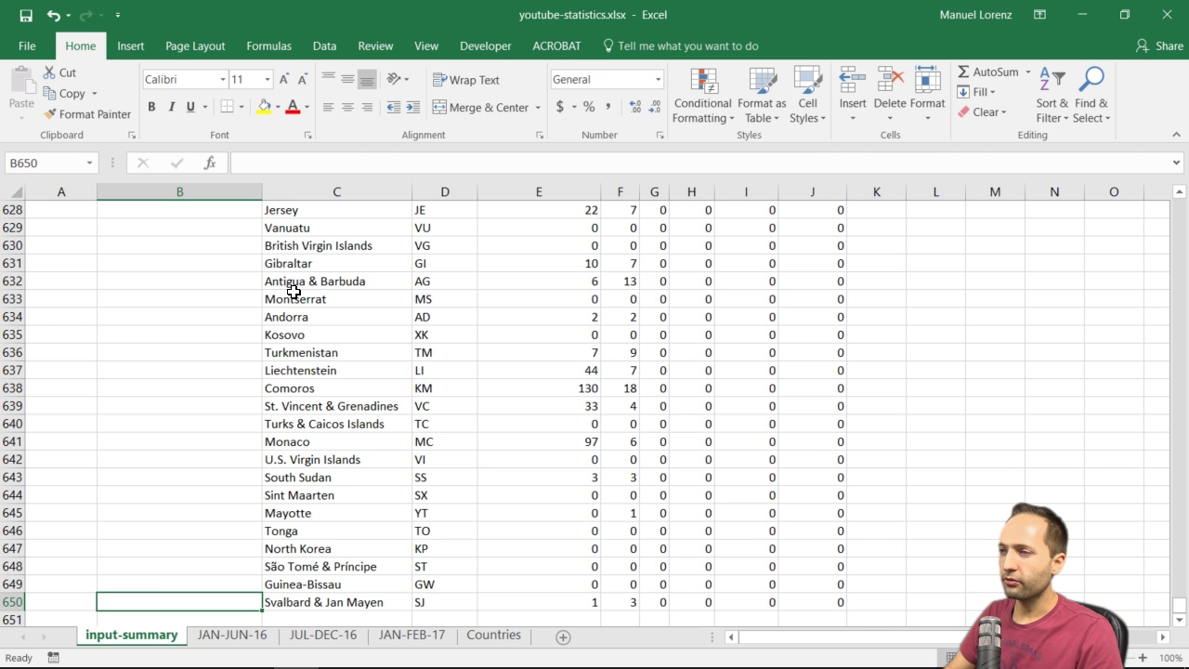
key(ctrl+shift+Up)
key(ctrl+d)
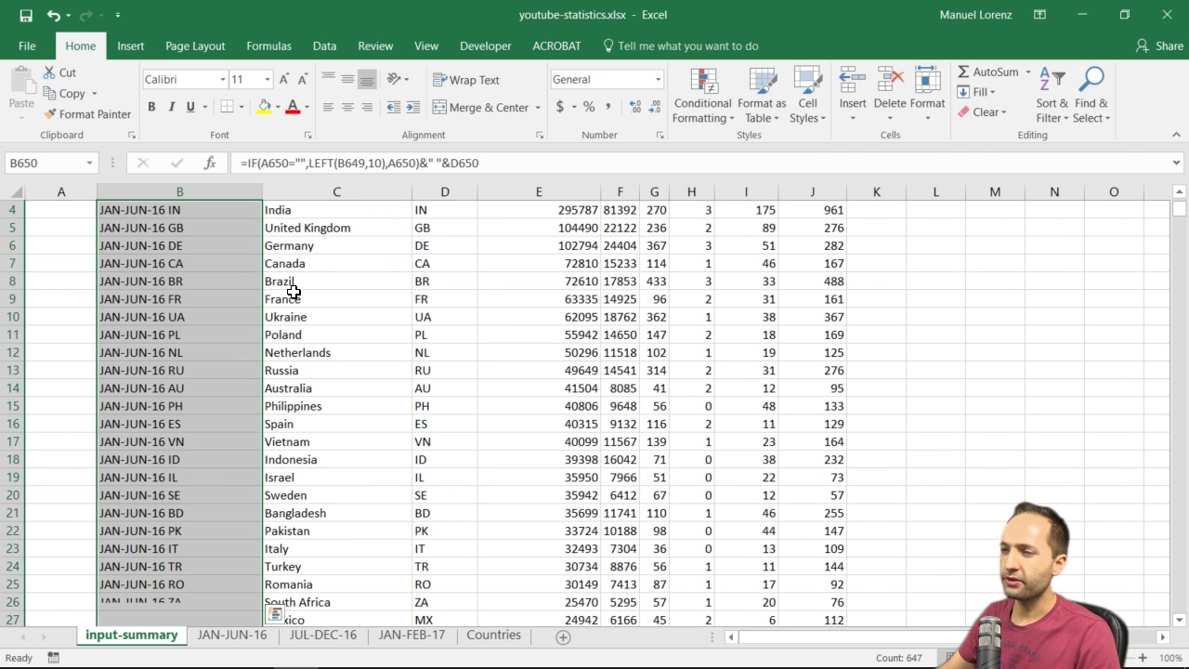
drag(1179, 210, 1149, 186)
click(47, 212)
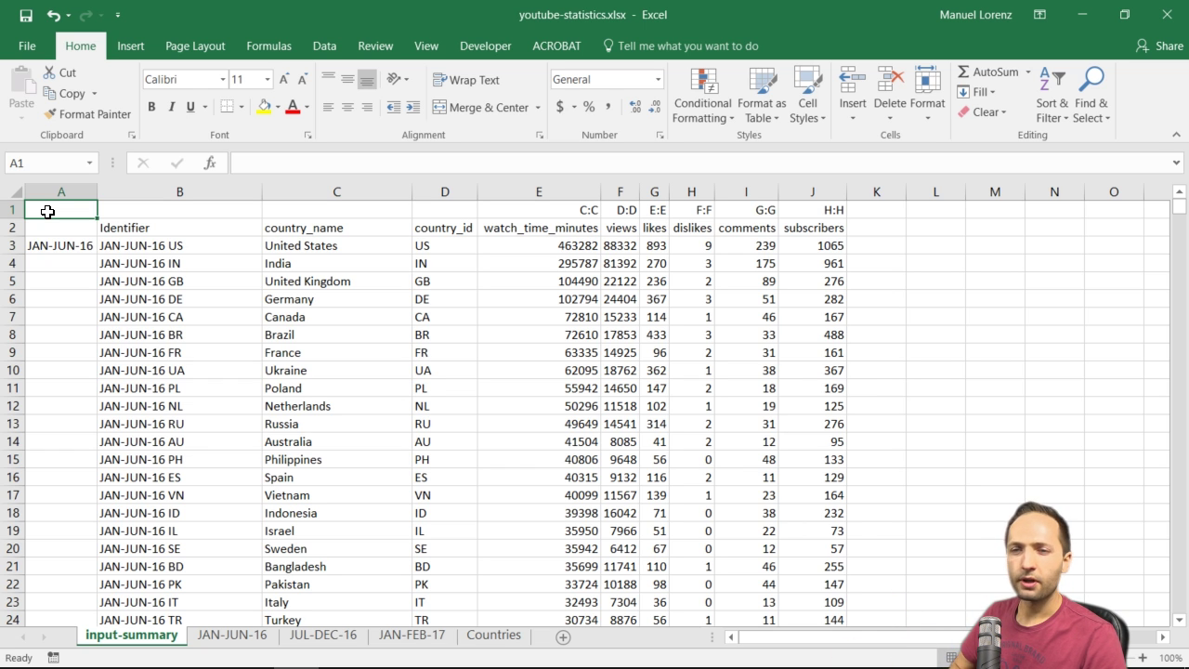
Step: Add a new worksheet, place it before input-summary, and rename it analysis
click(566, 639)
drag(232, 639, 116, 641)
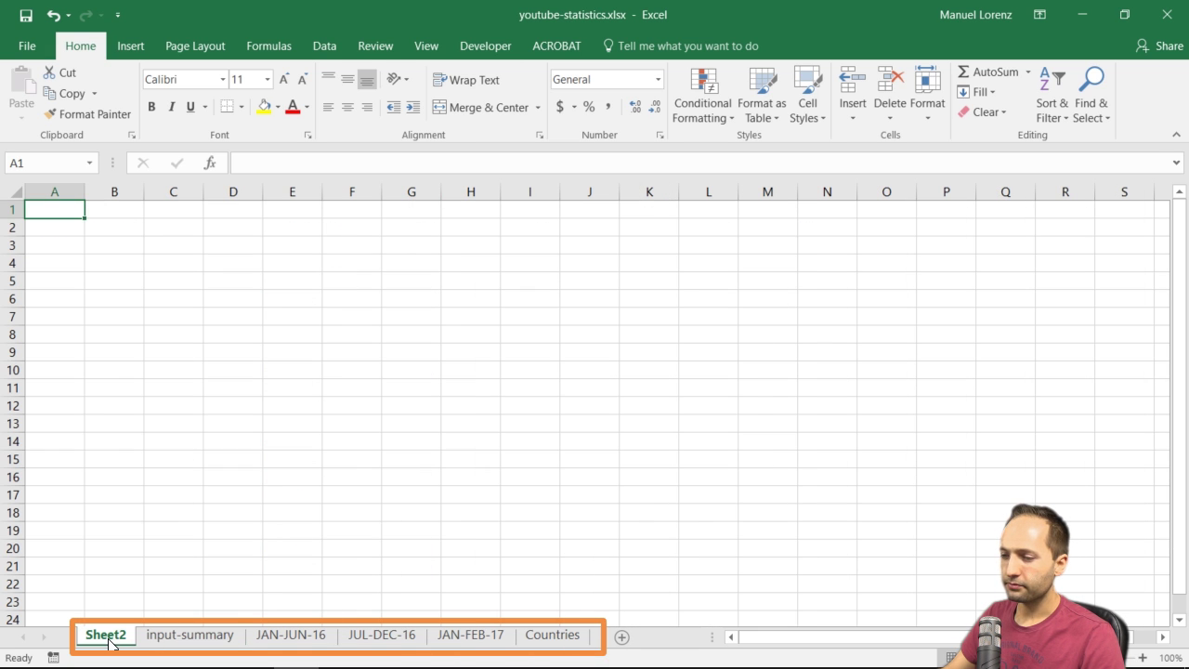
double_click(107, 640)
text(analysis)
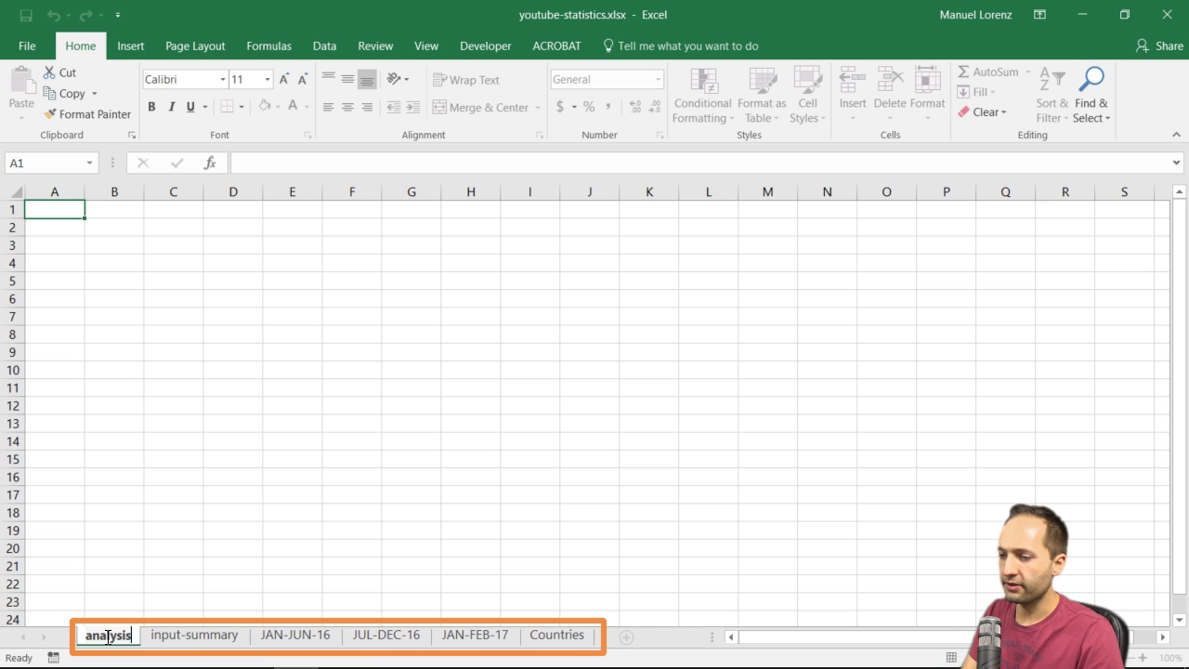
key(Return)
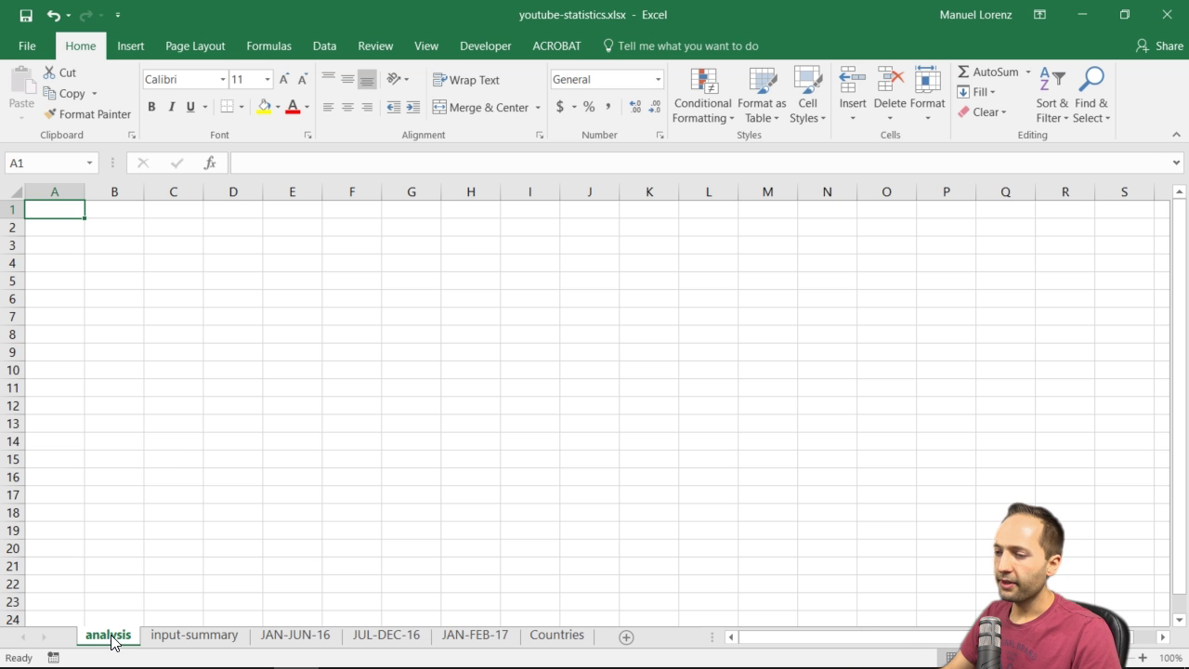
Step: Copy the Identifier and country_name columns, B2:C650, from input-summary and paste them as links at A1 of the analysis sheet
click(165, 639)
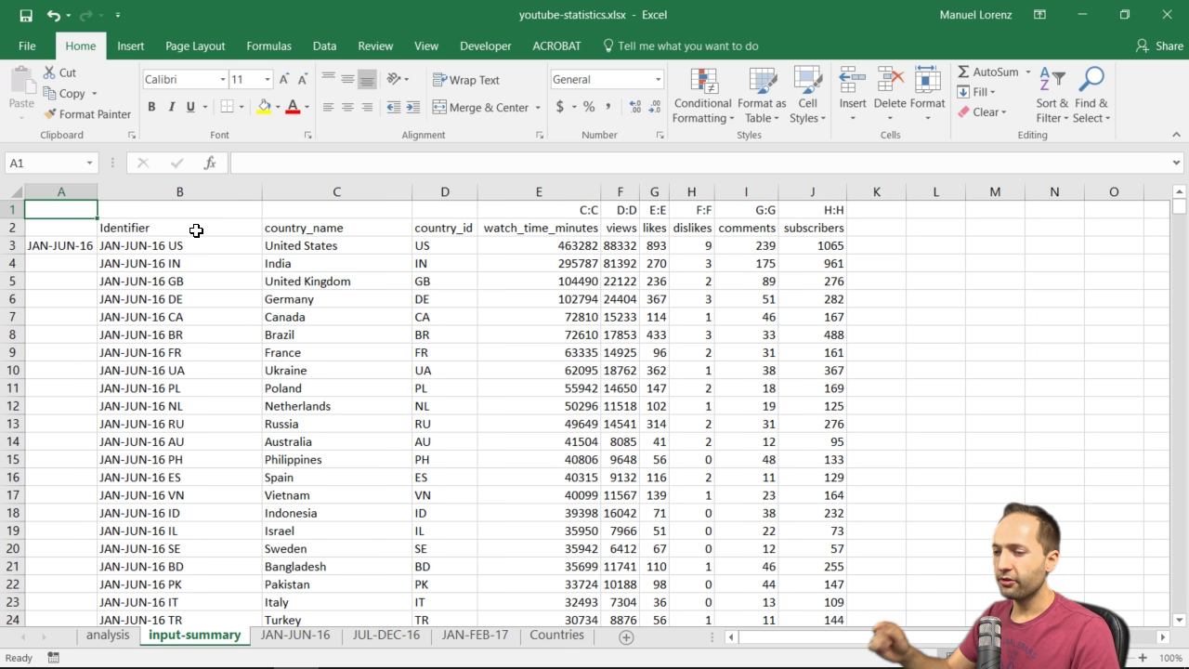
click(149, 230)
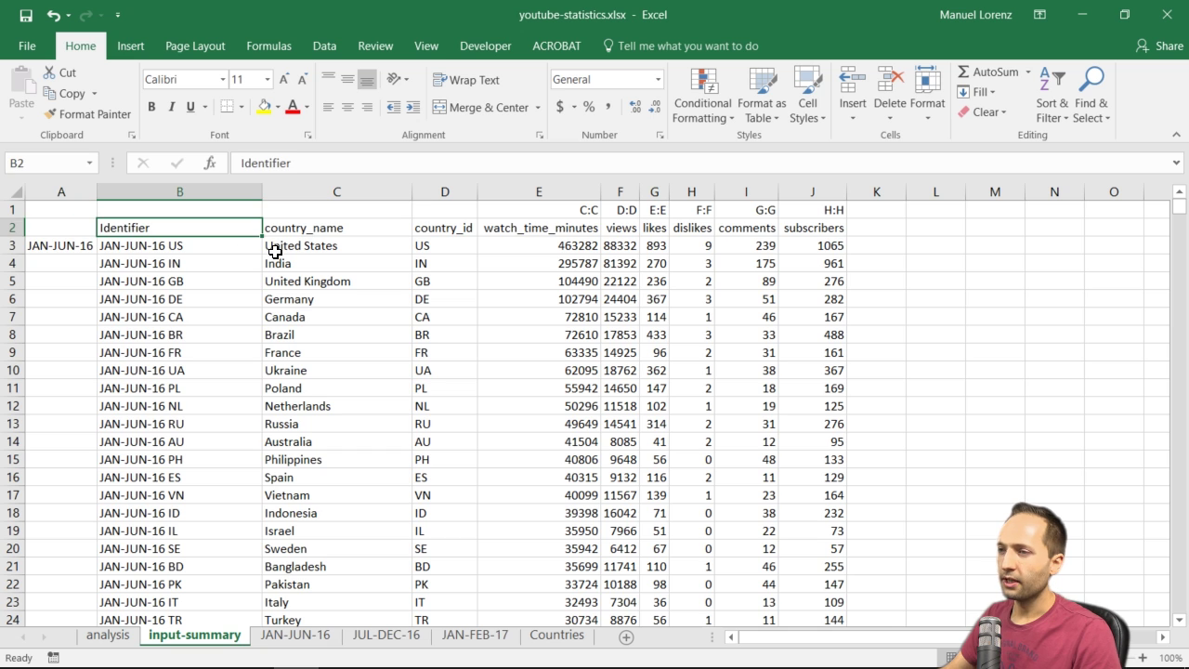
key(shift+Right)
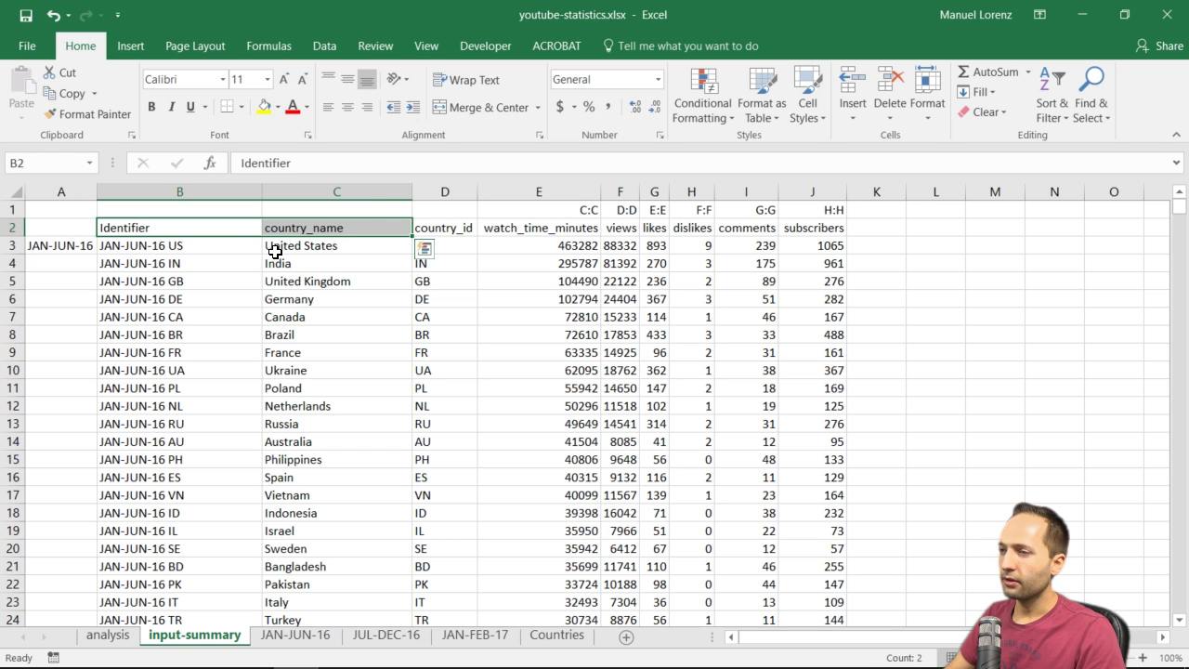
key(ctrl+shift+Down)
key(ctrl+c)
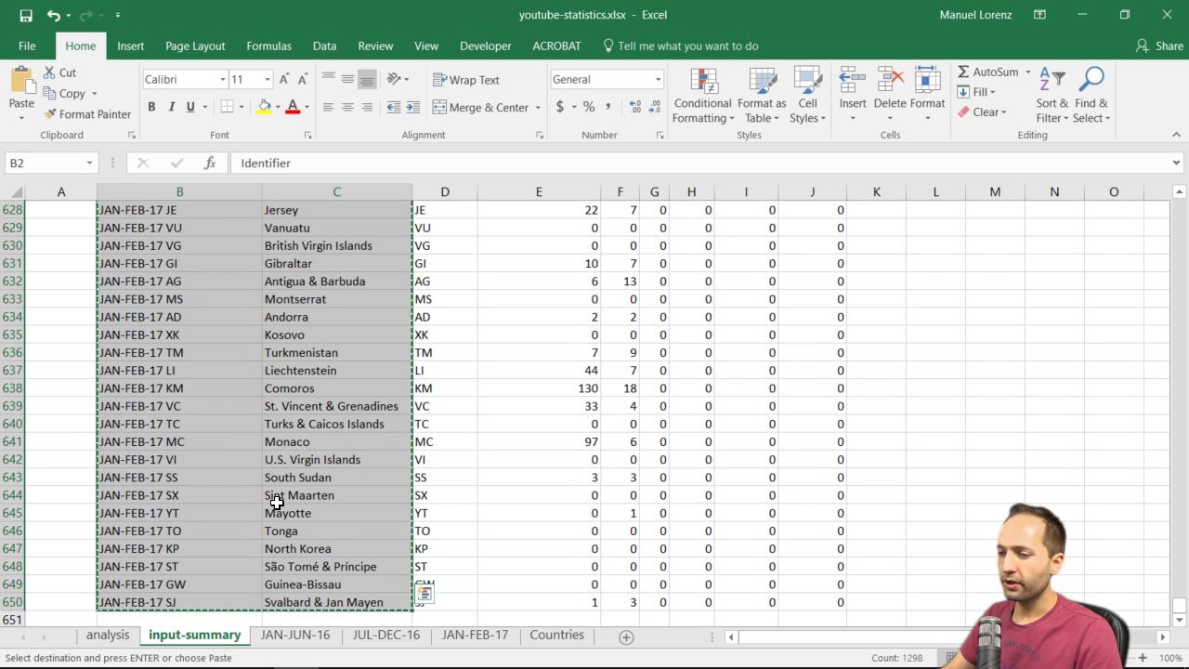
click(108, 634)
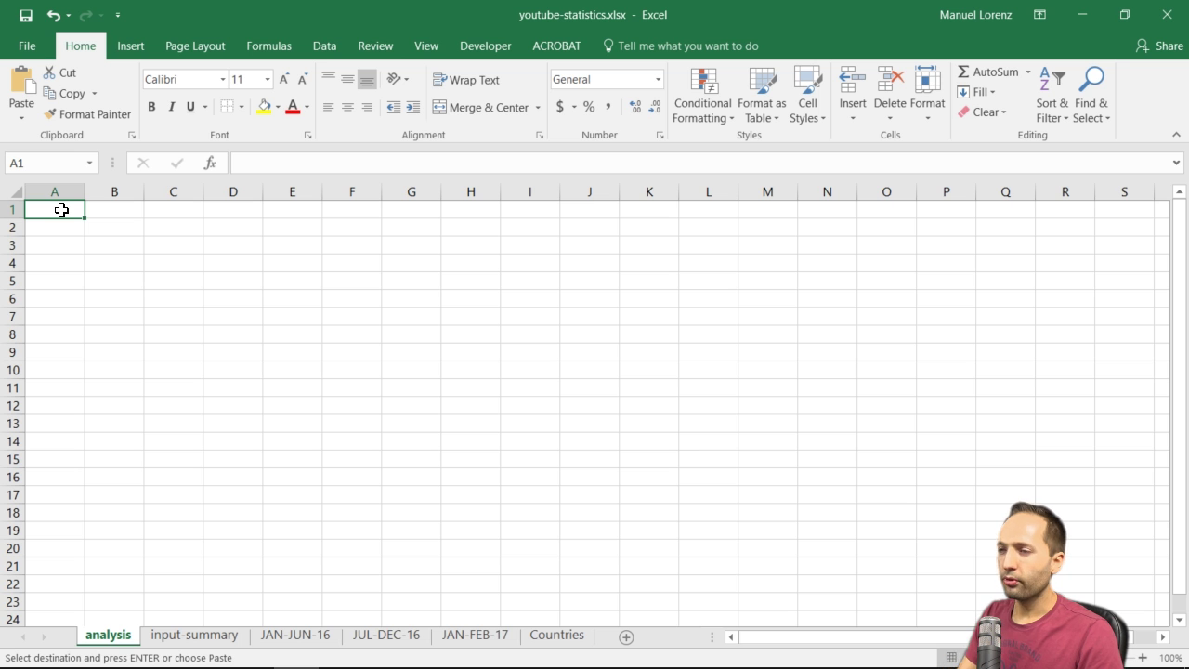
key(ctrl+alt+v)
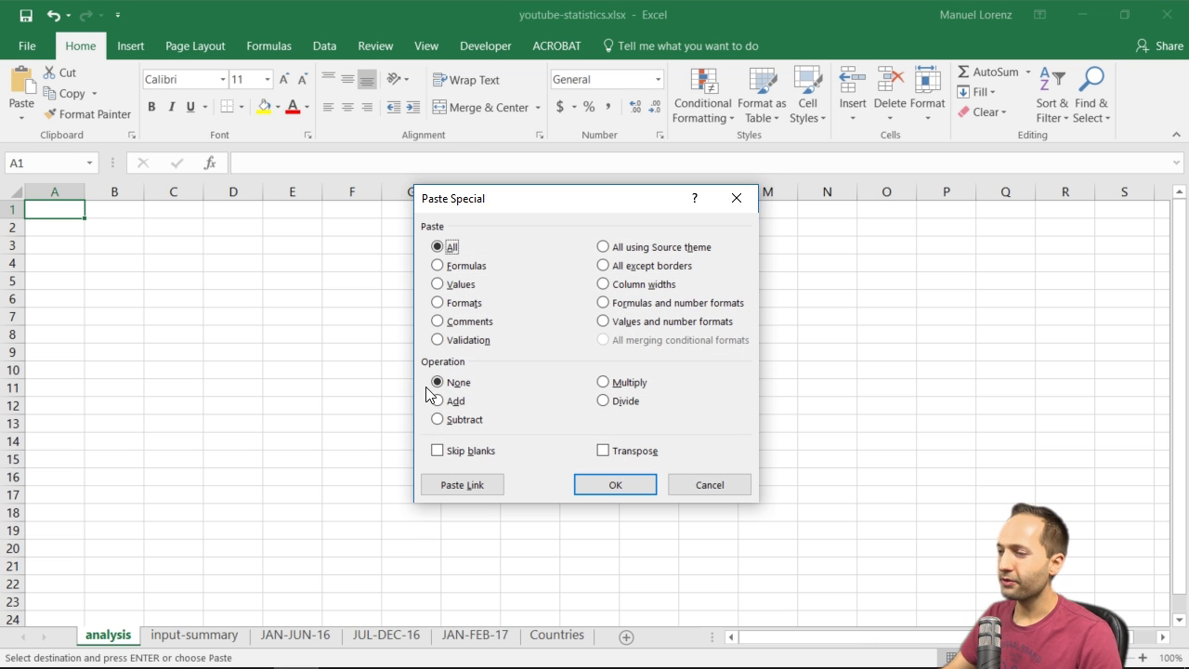
click(485, 486)
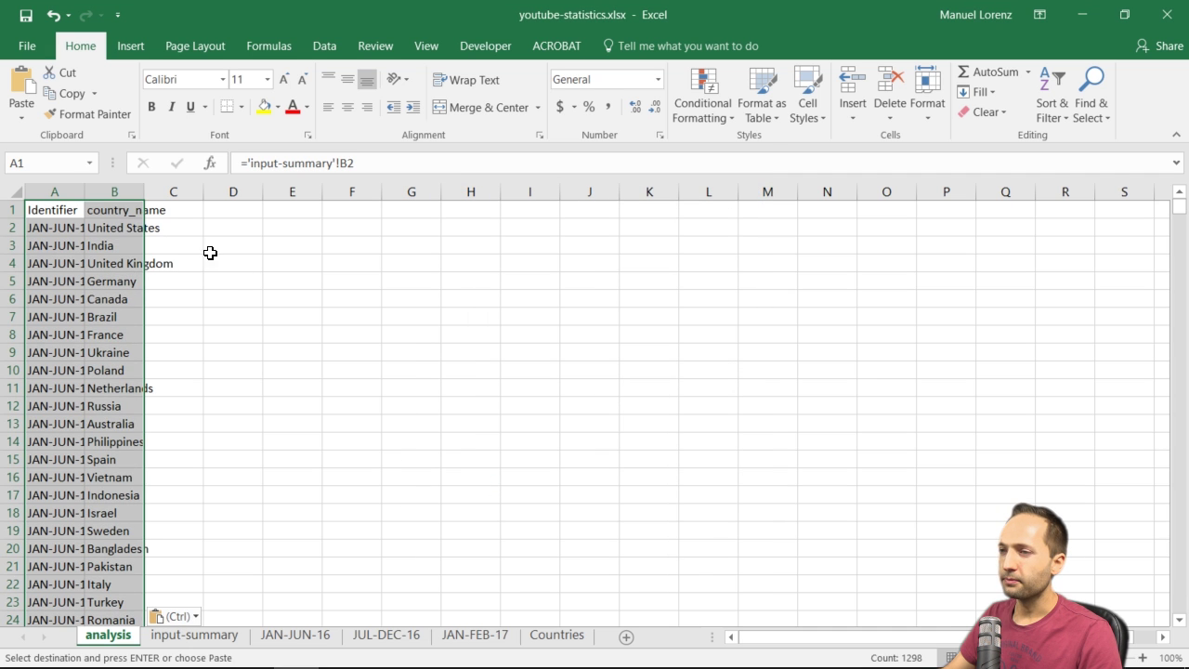
Step: Fit the widths of columns A and B on the analysis sheet to their contents
drag(66, 190, 87, 189)
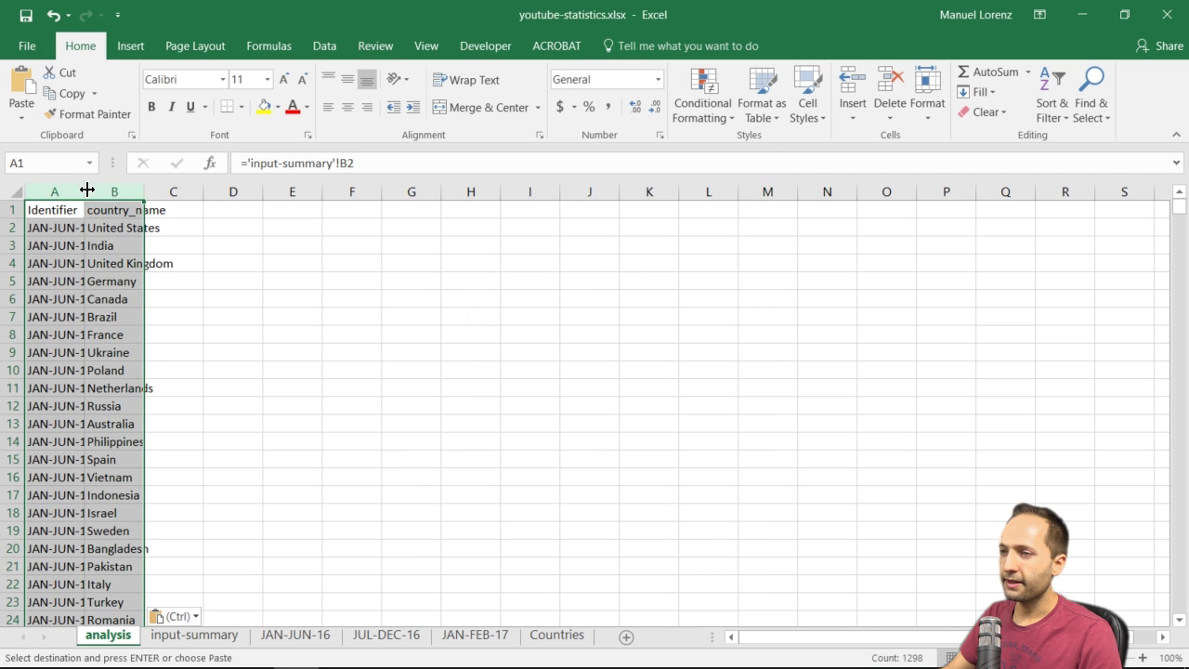
double_click(144, 191)
click(332, 242)
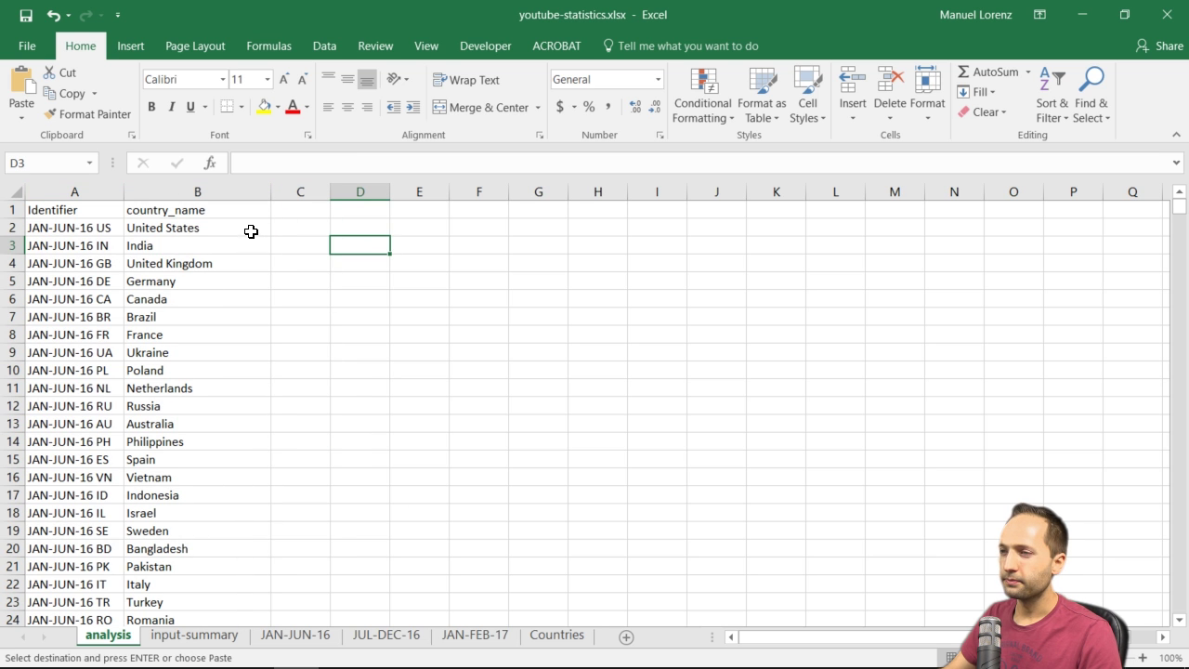
Step: Enter the heading Regions in C1 of the analysis sheet
click(280, 205)
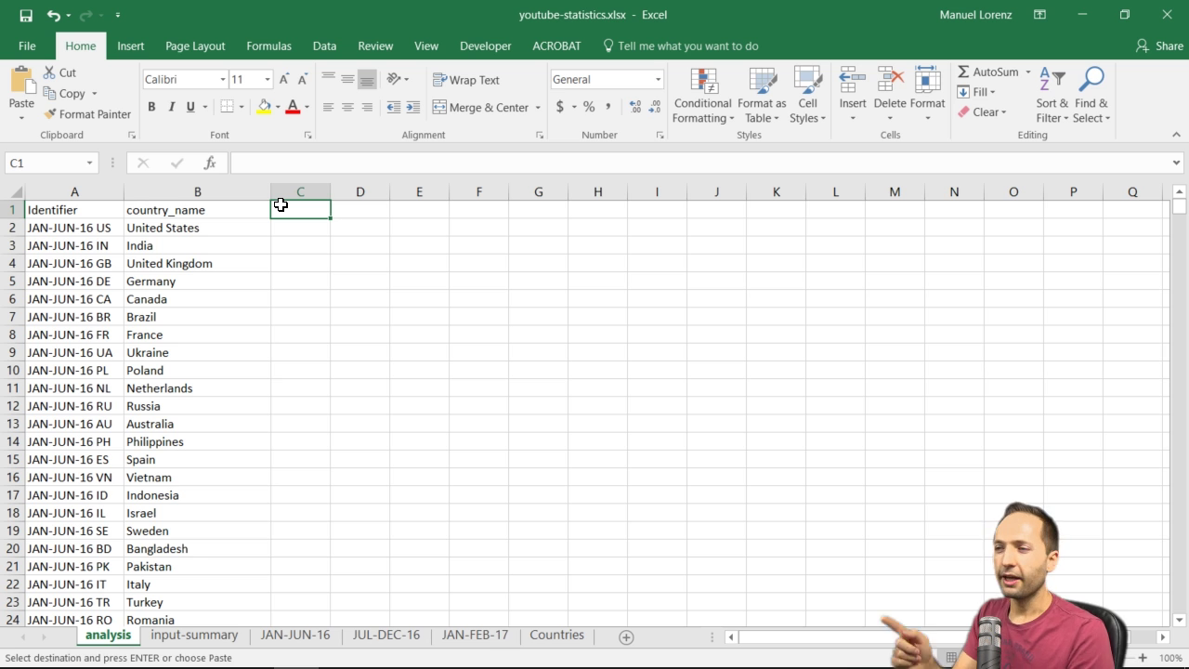
double_click(281, 205)
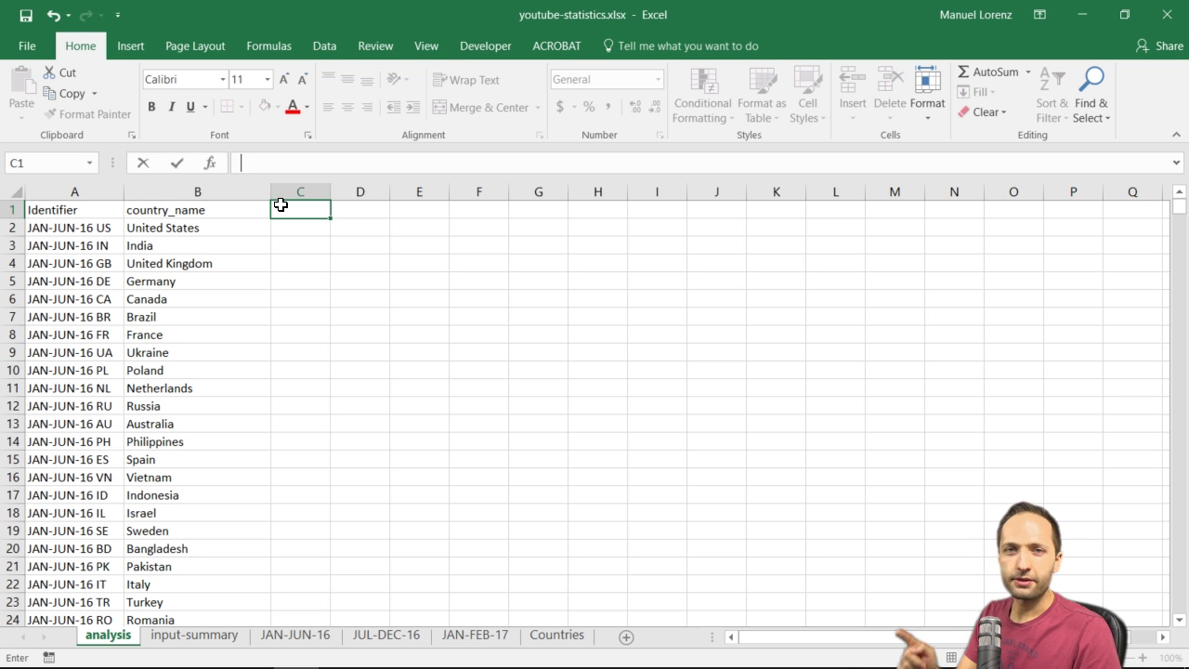
text(Rego)
text(ons)
key(Return)
key(Up)
key(Down)
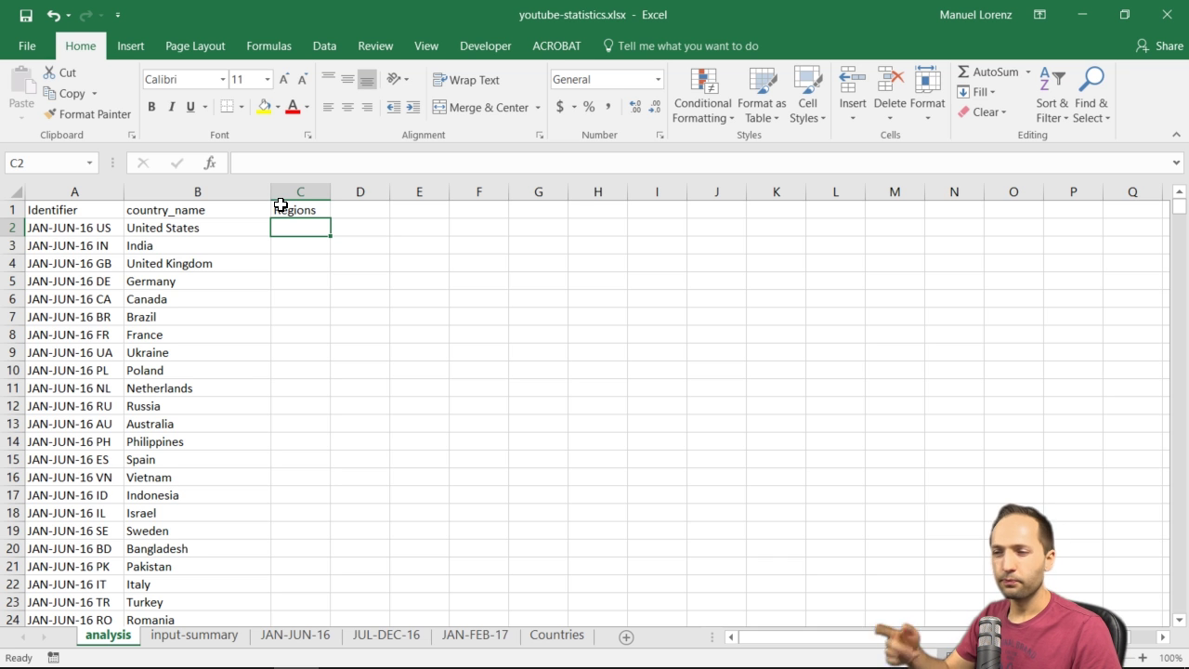
Step: Begin a MATCH formula in C2 of the analysis sheet, using RIGHT(A2,2) as the lookup value
click(556, 636)
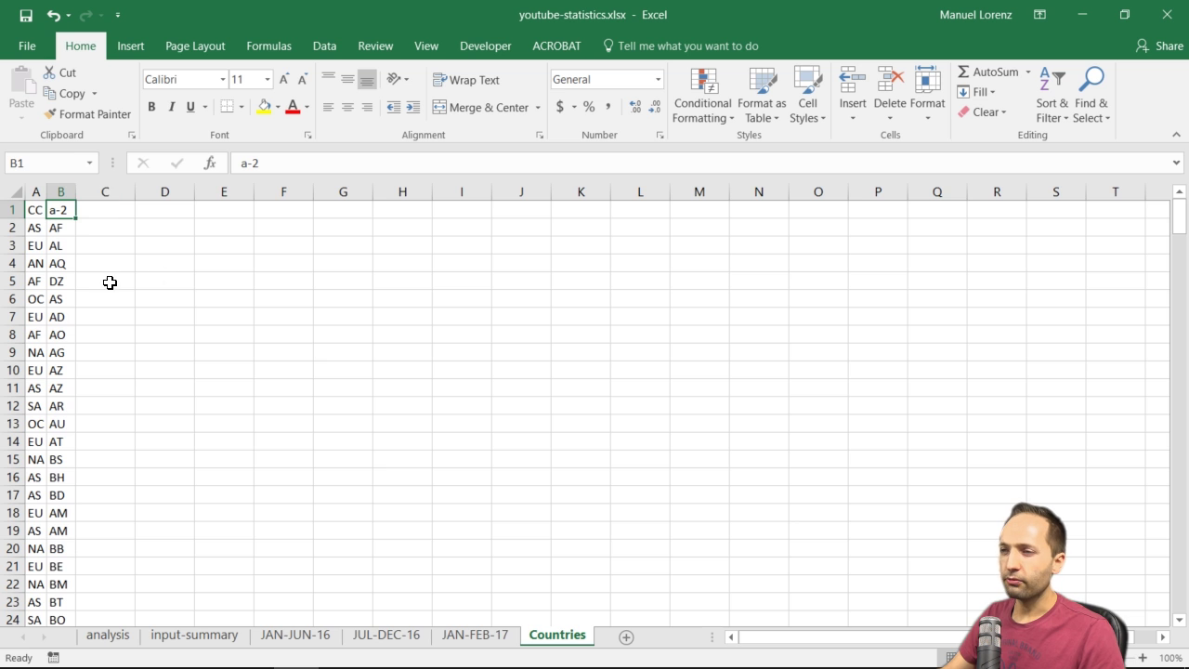
click(38, 212)
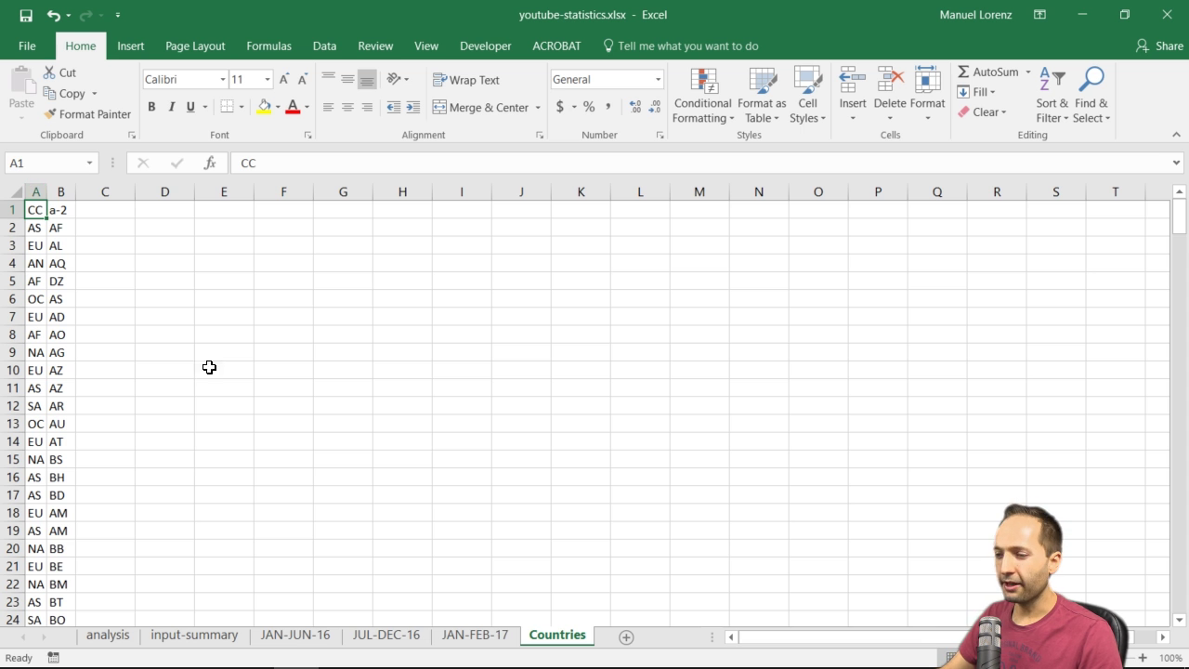
click(109, 641)
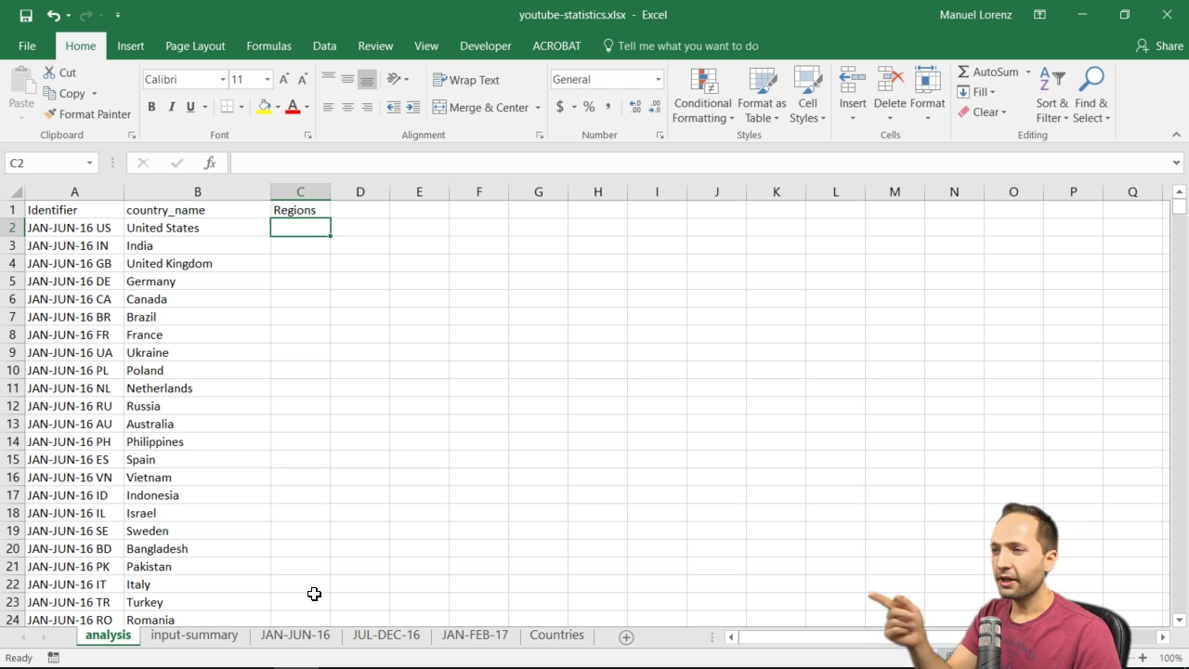
text(=mat)
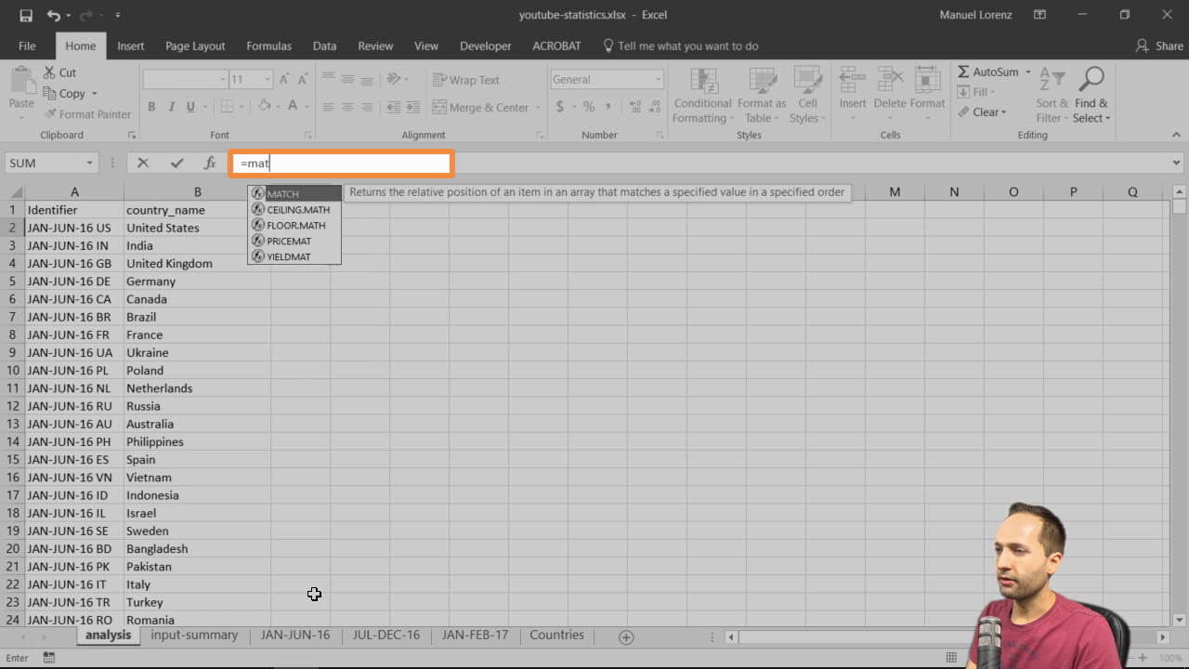
key(Tab)
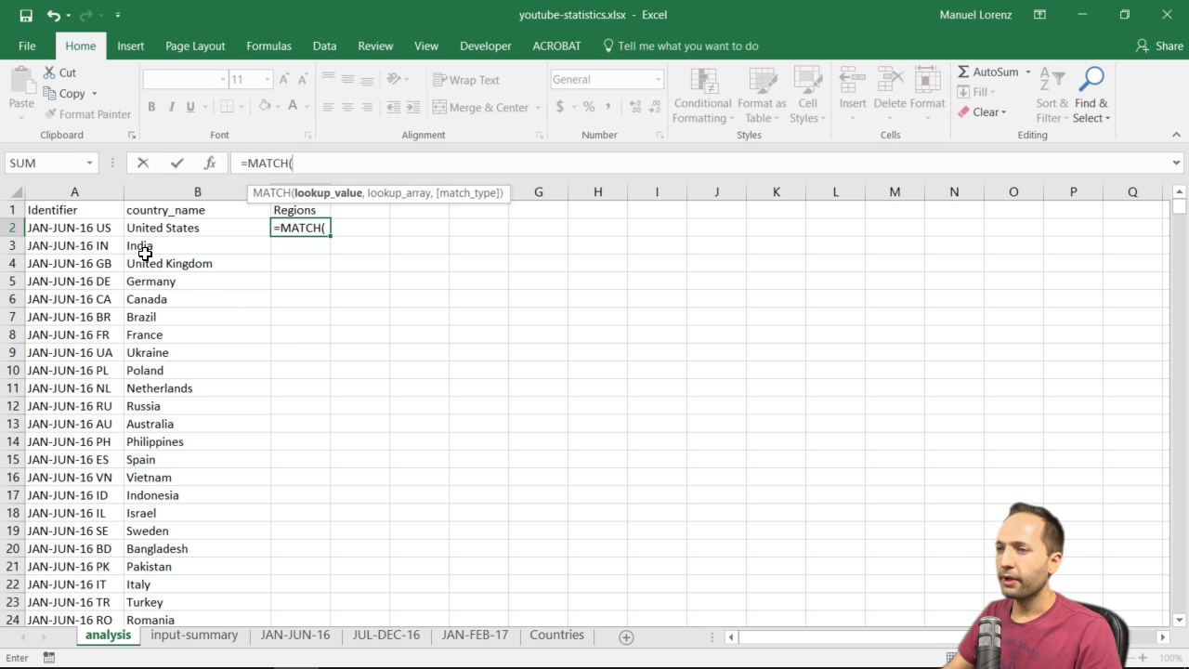
click(102, 228)
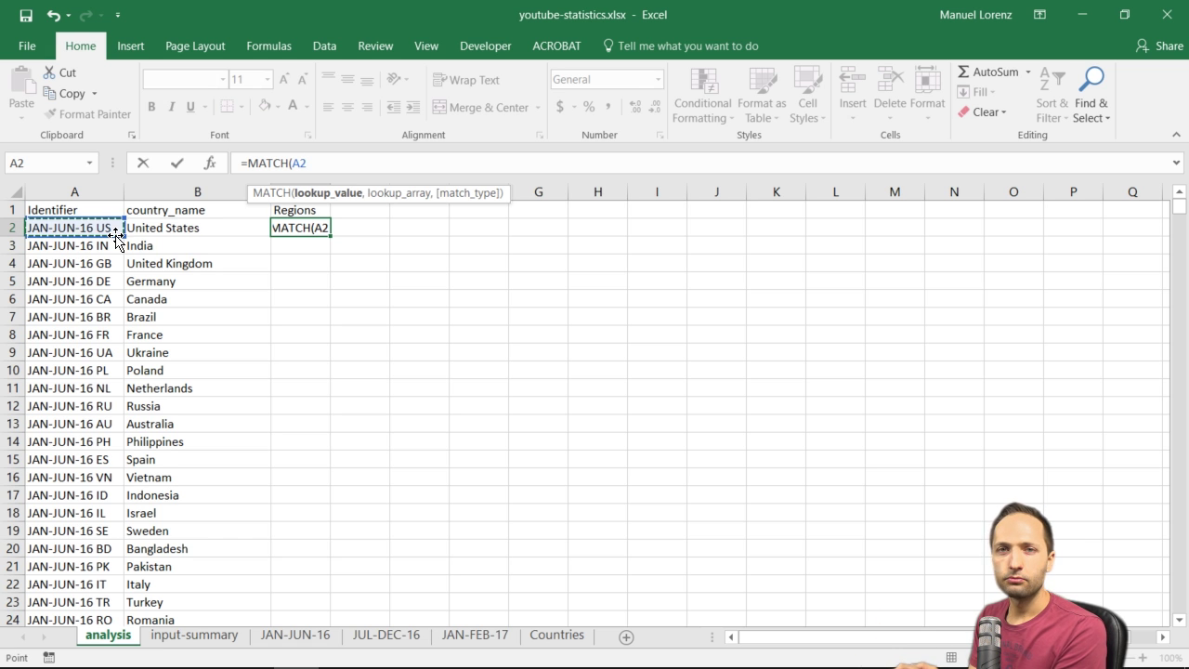
click(295, 163)
text((righ)
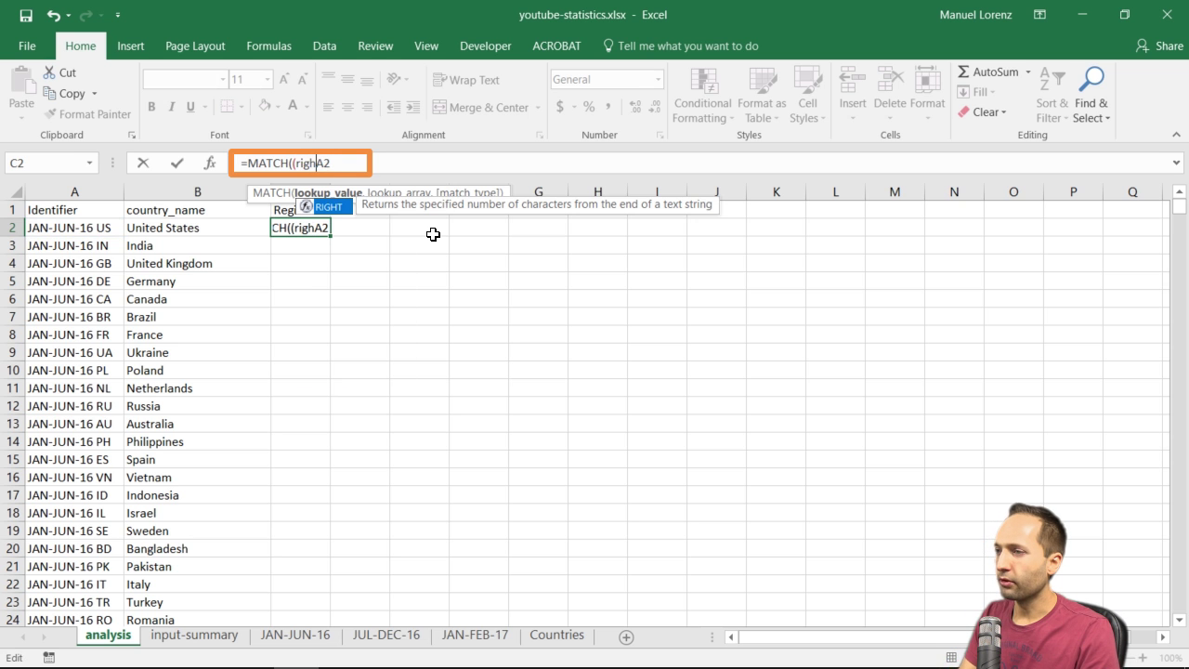
key(Tab)
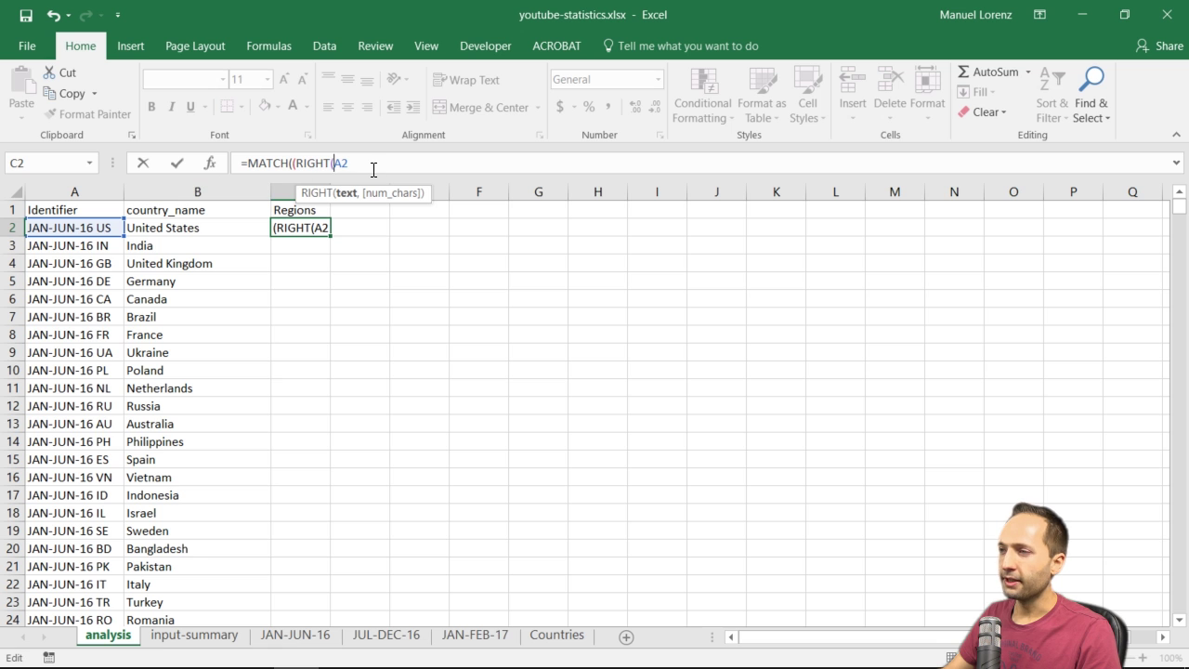
text(,2)
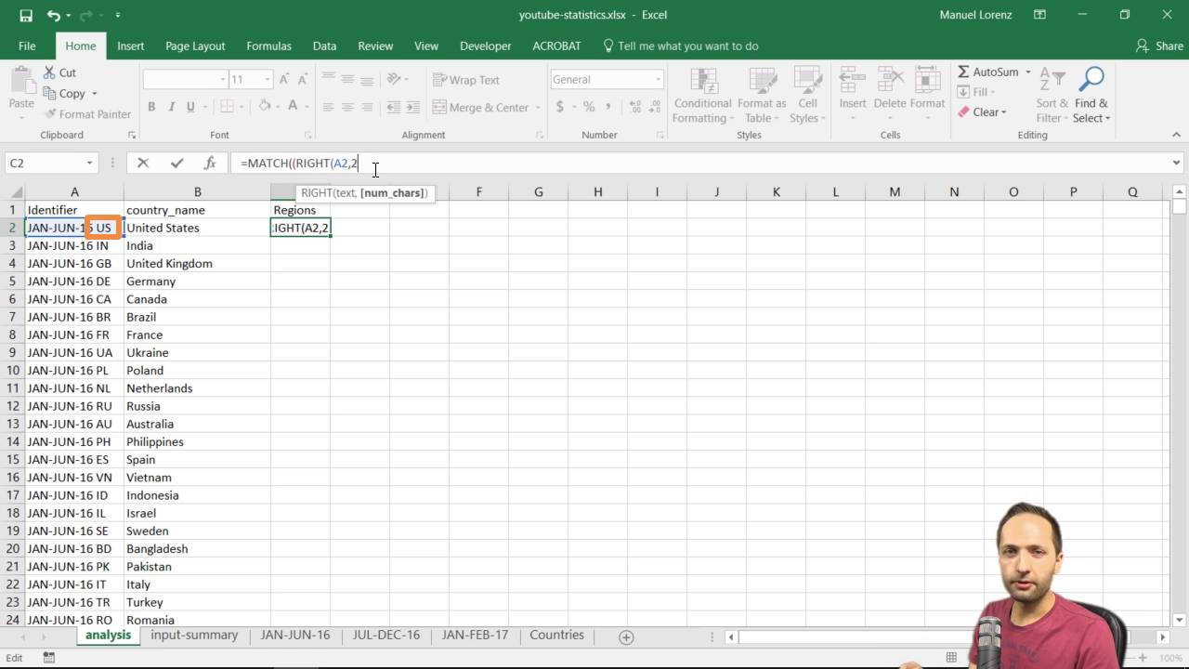
text(),)
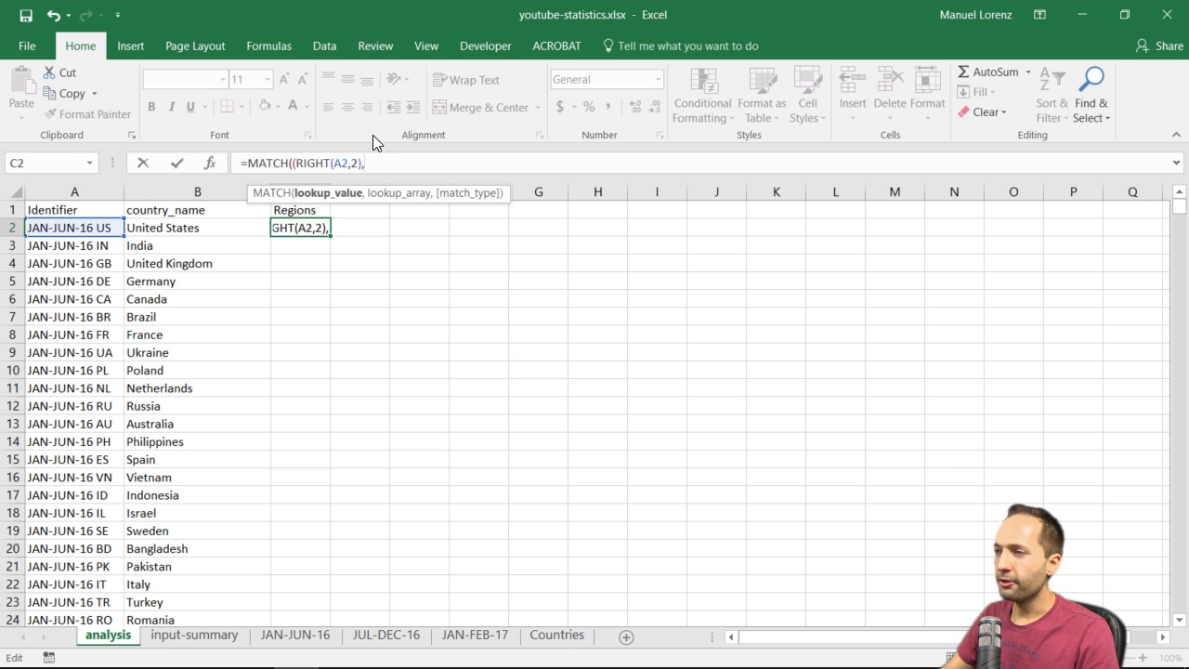
Step: Complete the MATCH formula with Countries!B:B as lookup array and match type 0, balancing the parentheses around RIGHT(A2,2)
click(556, 635)
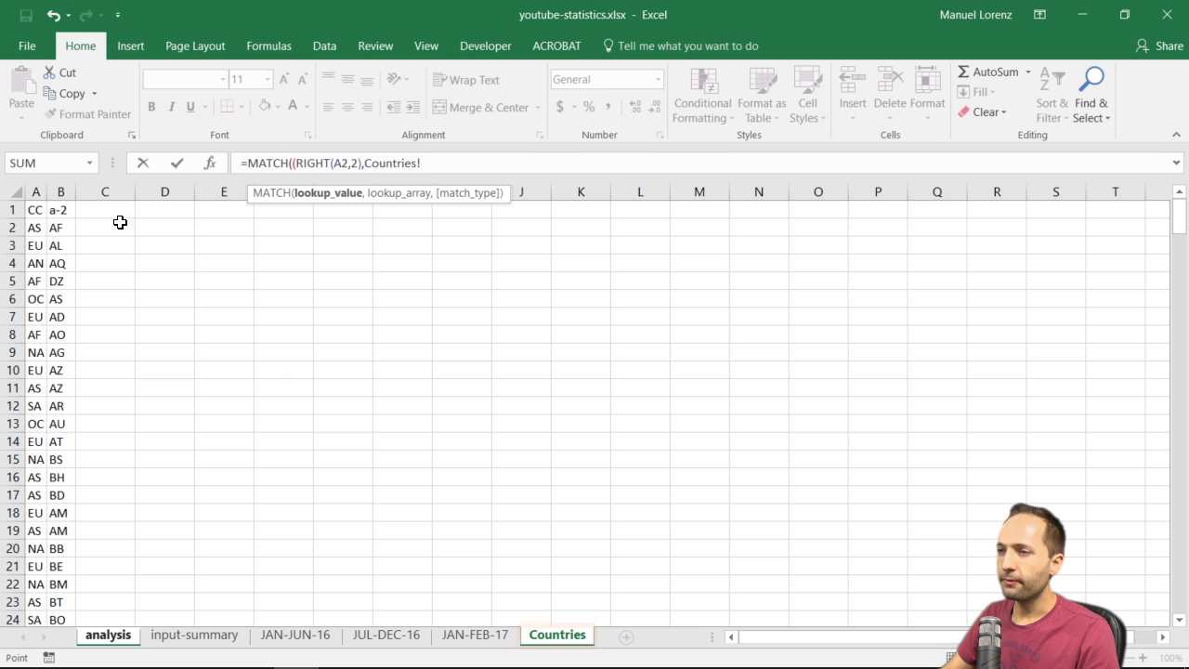
click(61, 191)
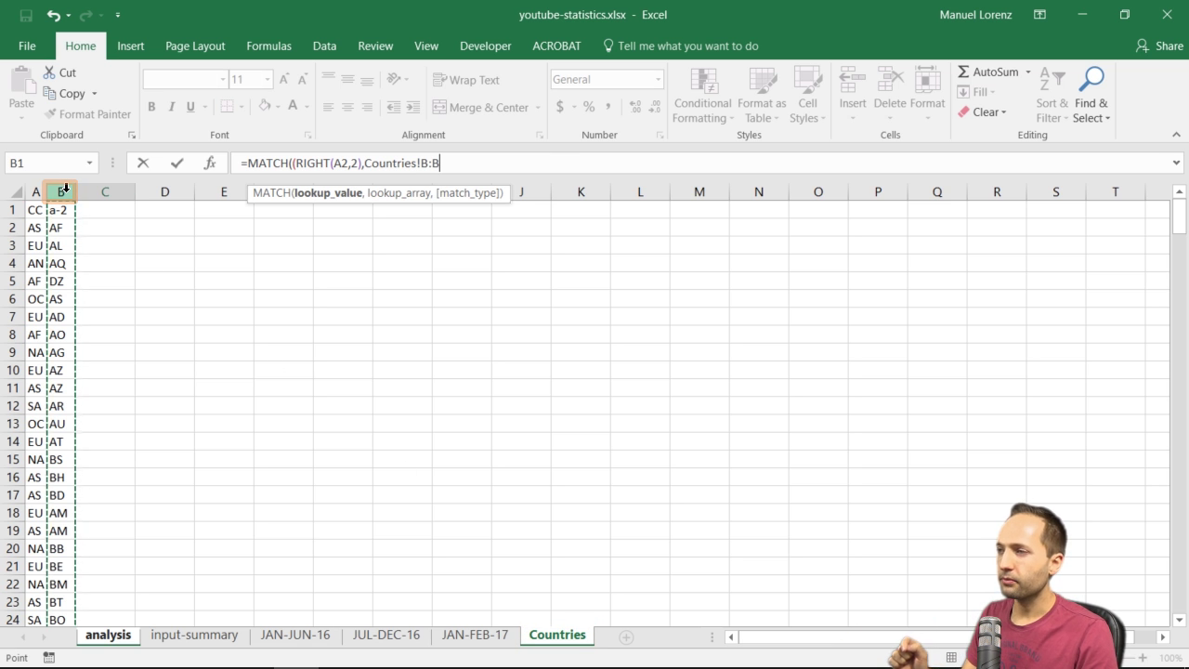
text(,)
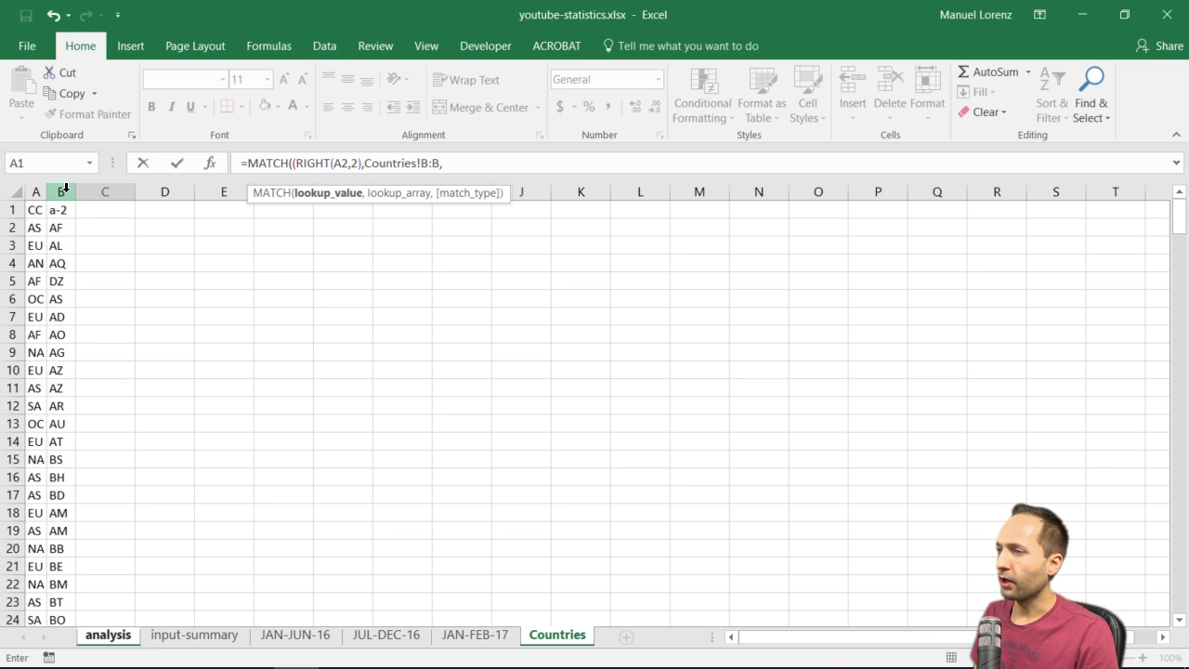
text(0)
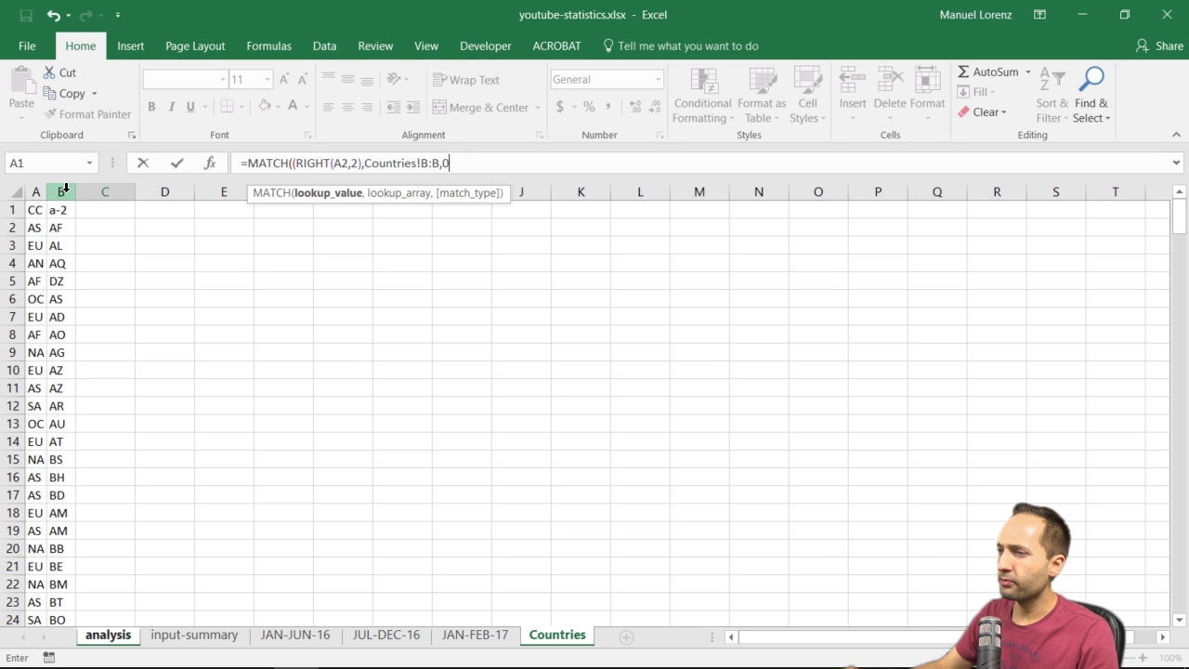
click(363, 164)
text())
click(454, 164)
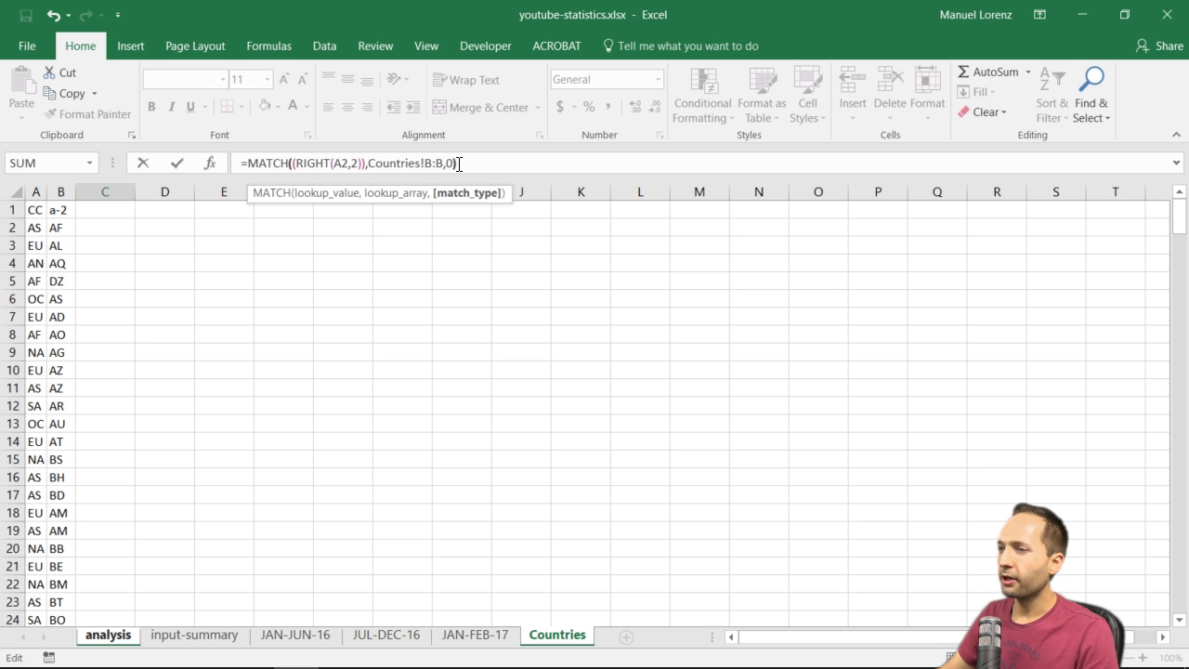
click(459, 164)
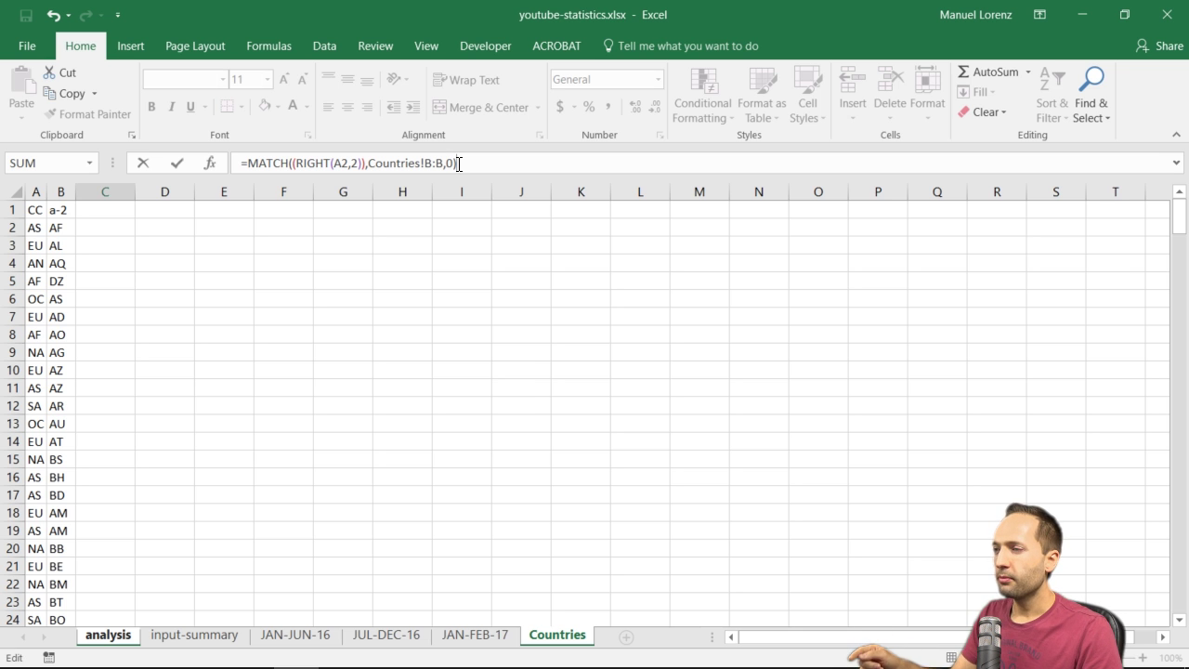
Step: Wrap the MATCH in an INDEX function with Countries!A:A as the array and enter the corrected formula in C2
click(247, 163)
text(inde)
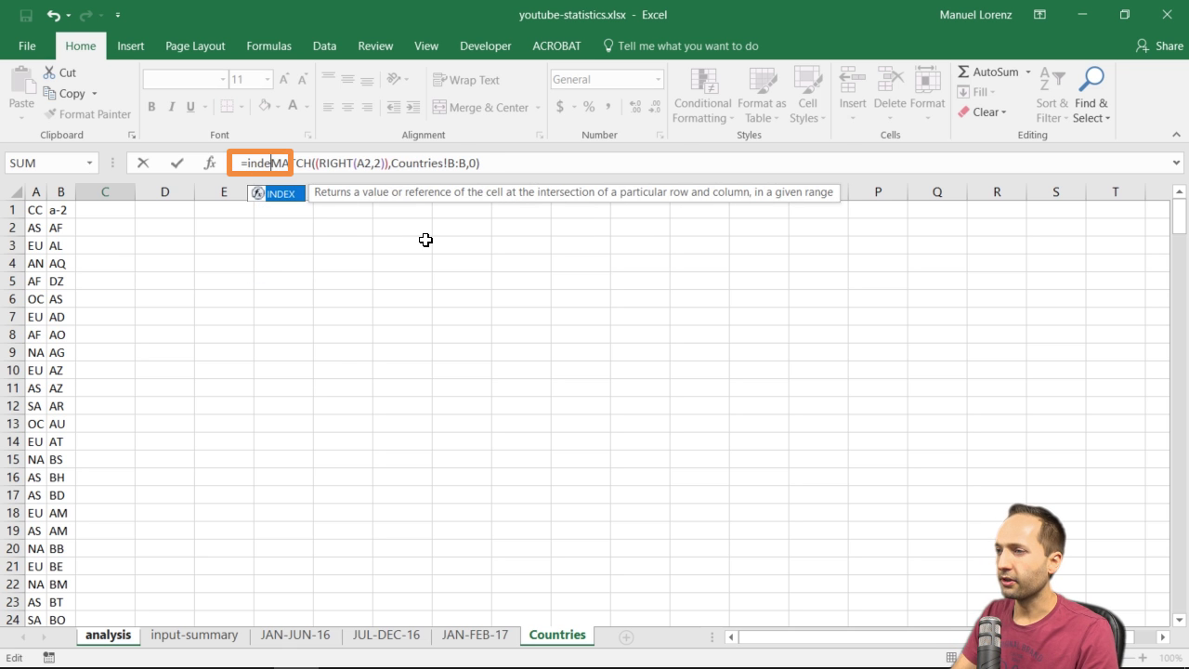
key(Tab)
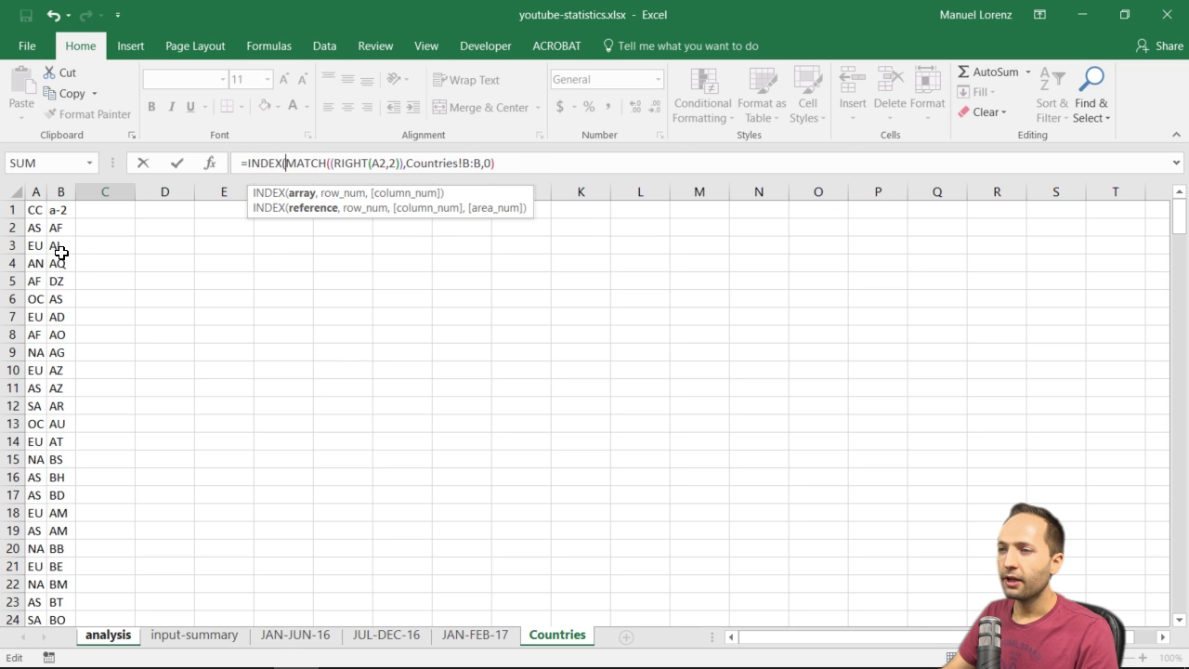
click(36, 192)
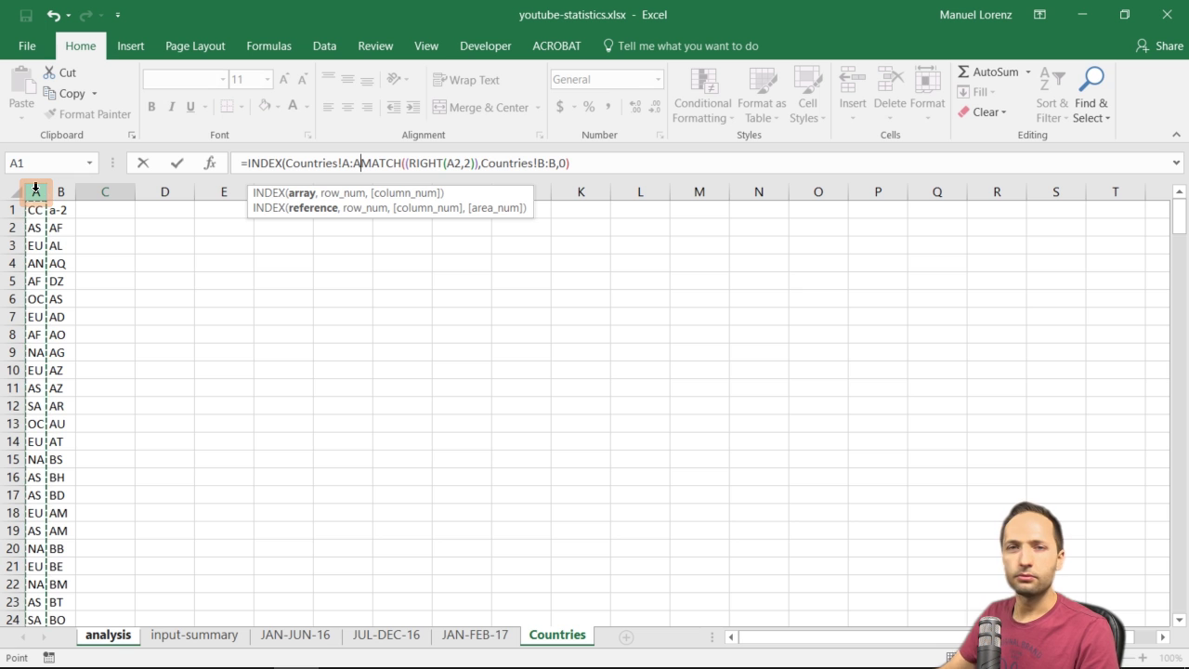
text(,)
key(Return)
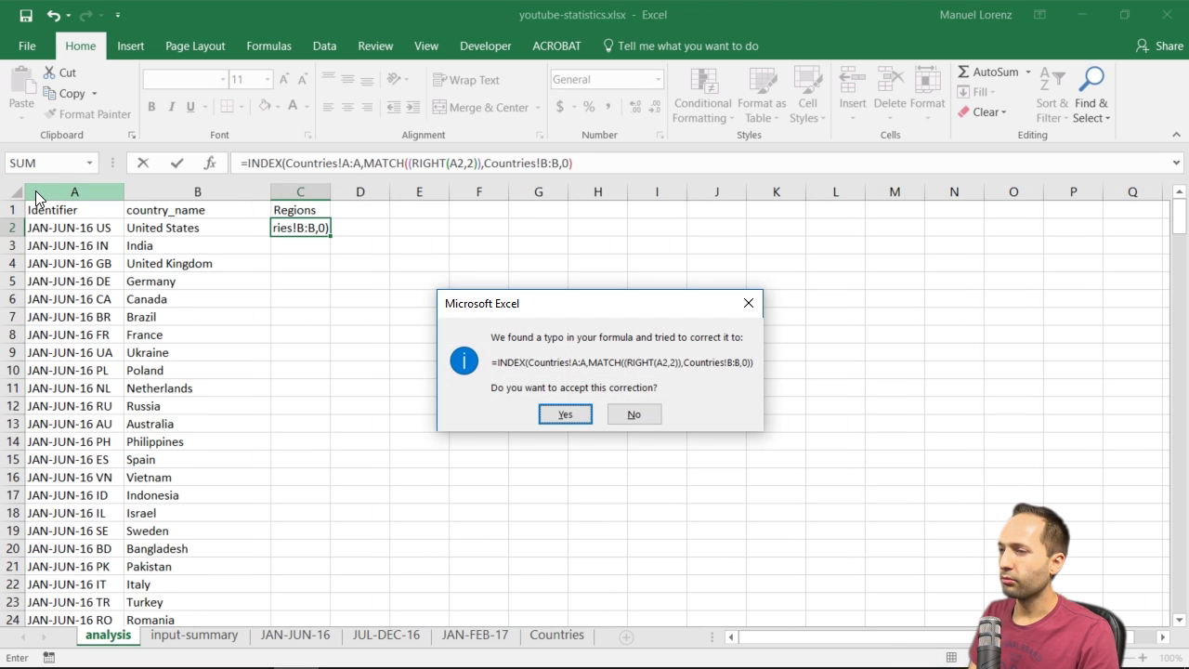
key(Return)
key(Up)
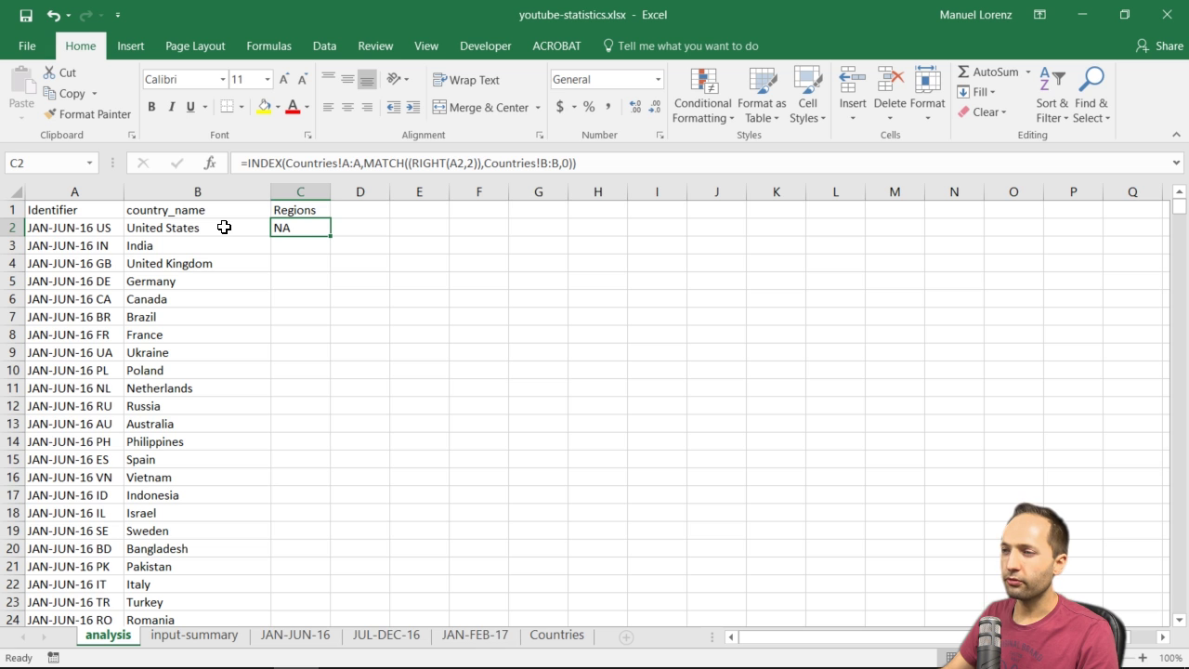
Step: Anchor the references in the C2 formula as Countries!$A:$A, $A2 and Countries!$B:$B
double_click(312, 226)
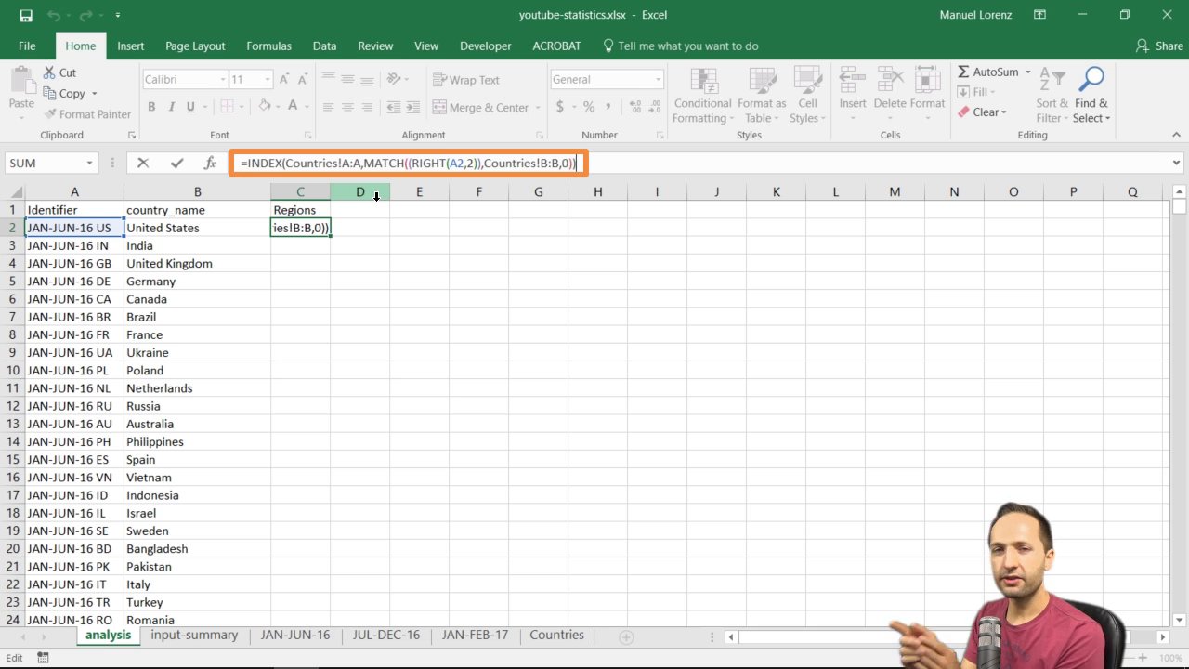
key(F2)
click(352, 164)
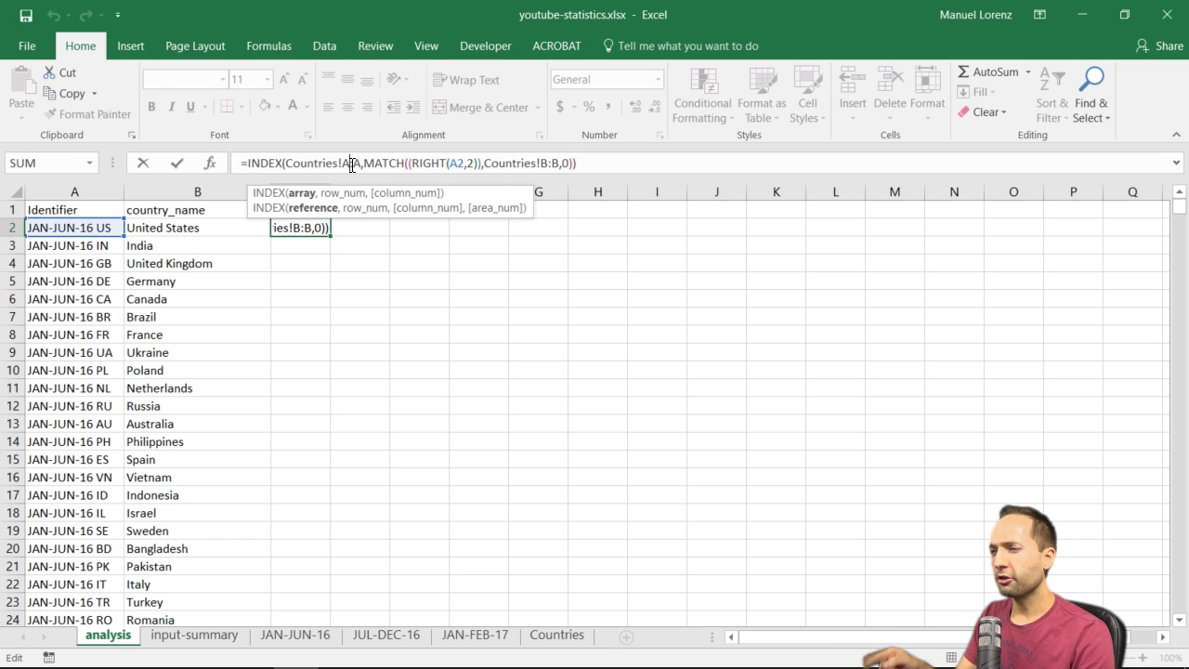
key(F4)
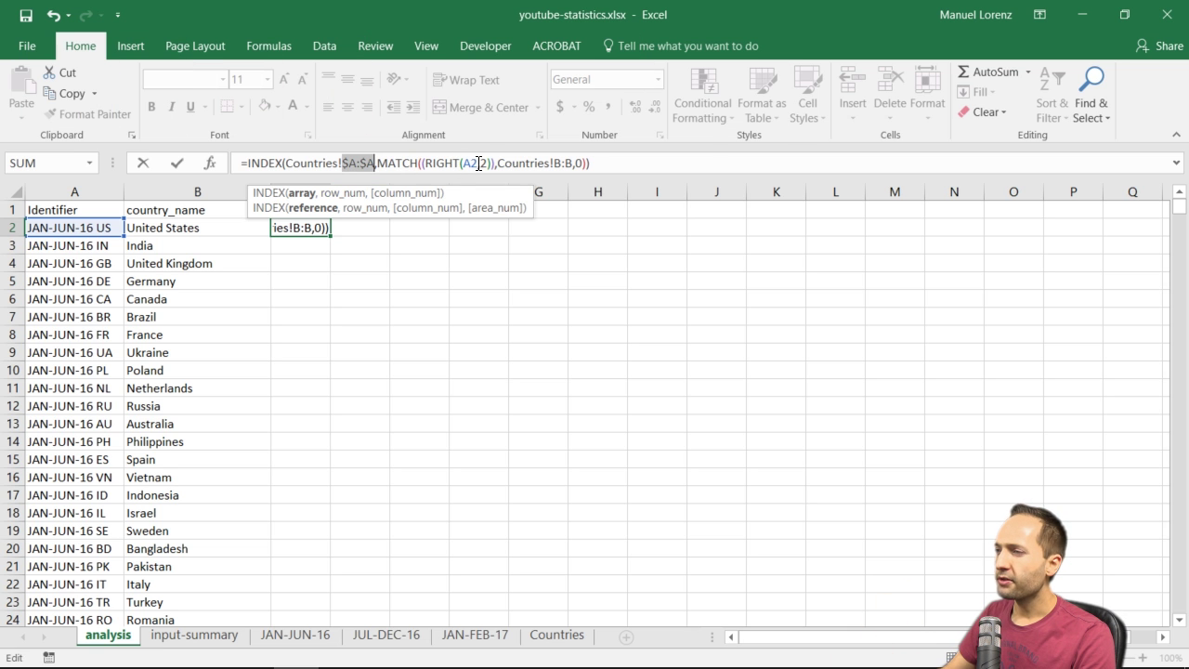
click(471, 163)
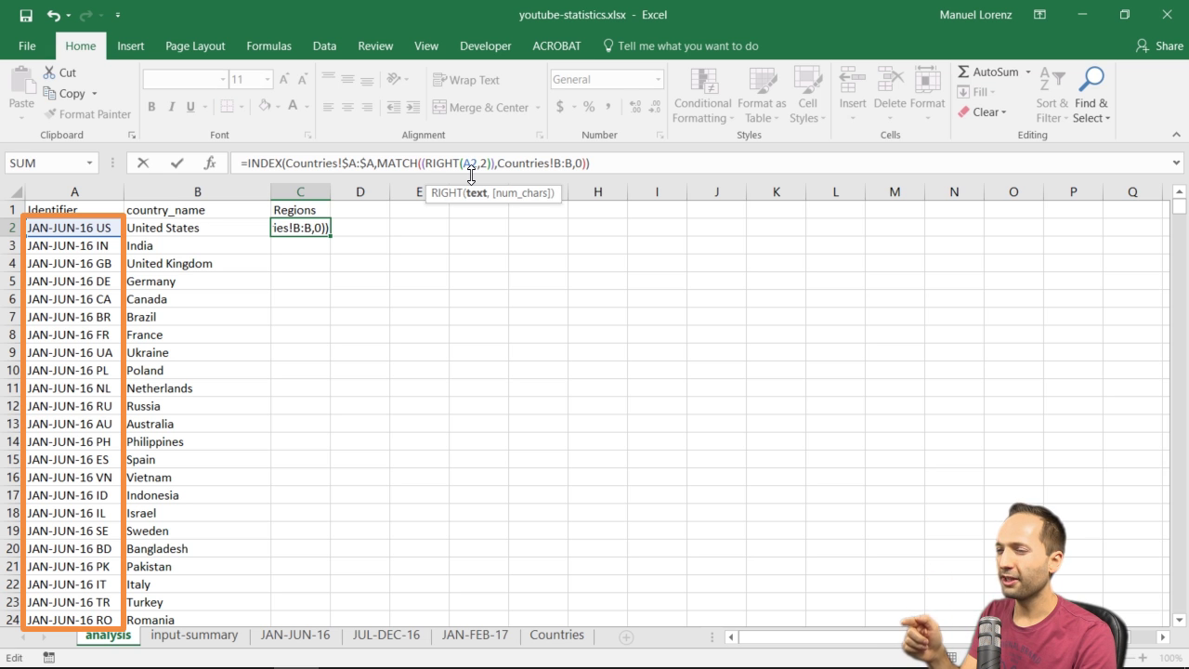
double_click(471, 175)
key(F4)
key(F4)
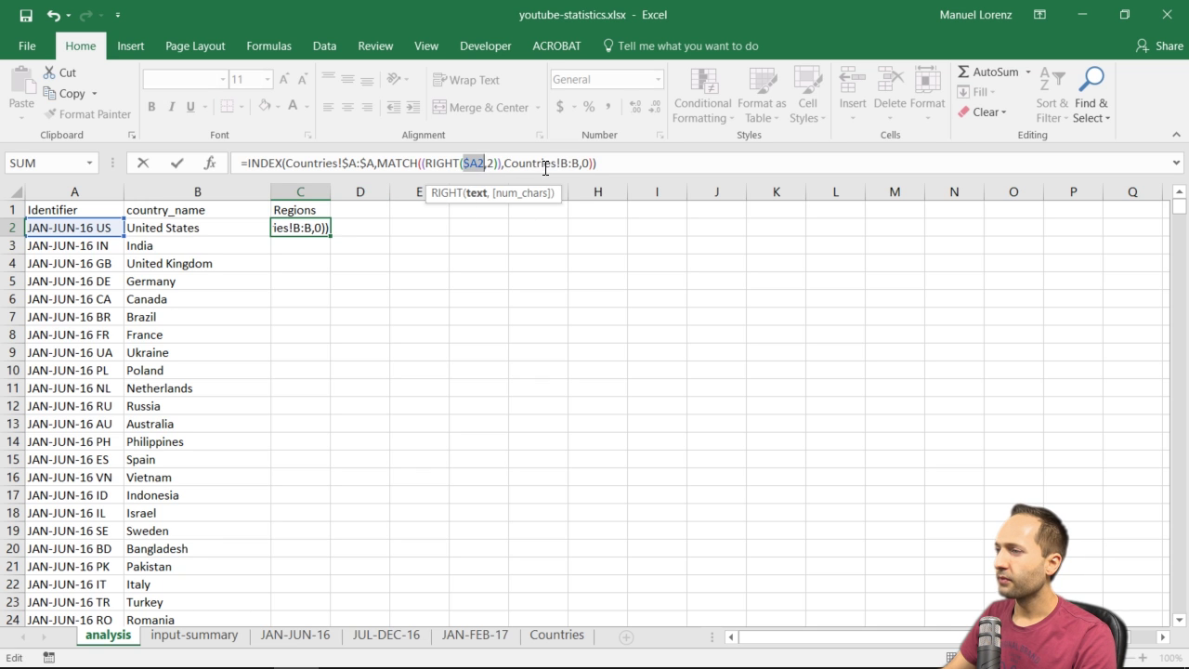
double_click(577, 163)
key(F4)
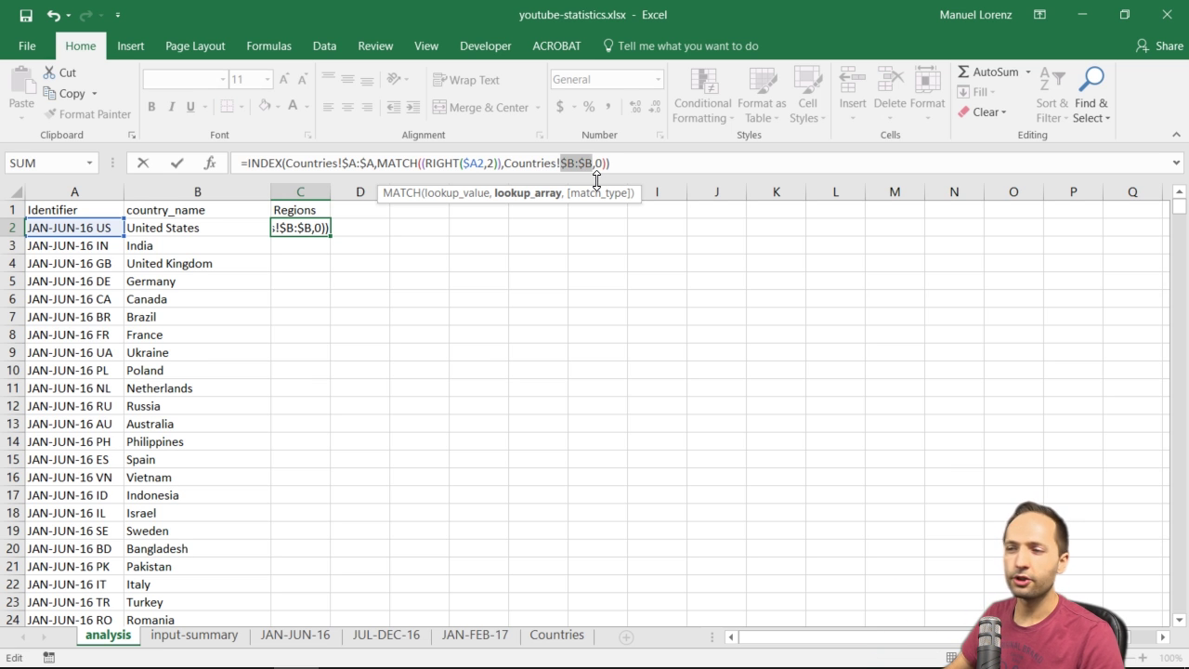
key(Return)
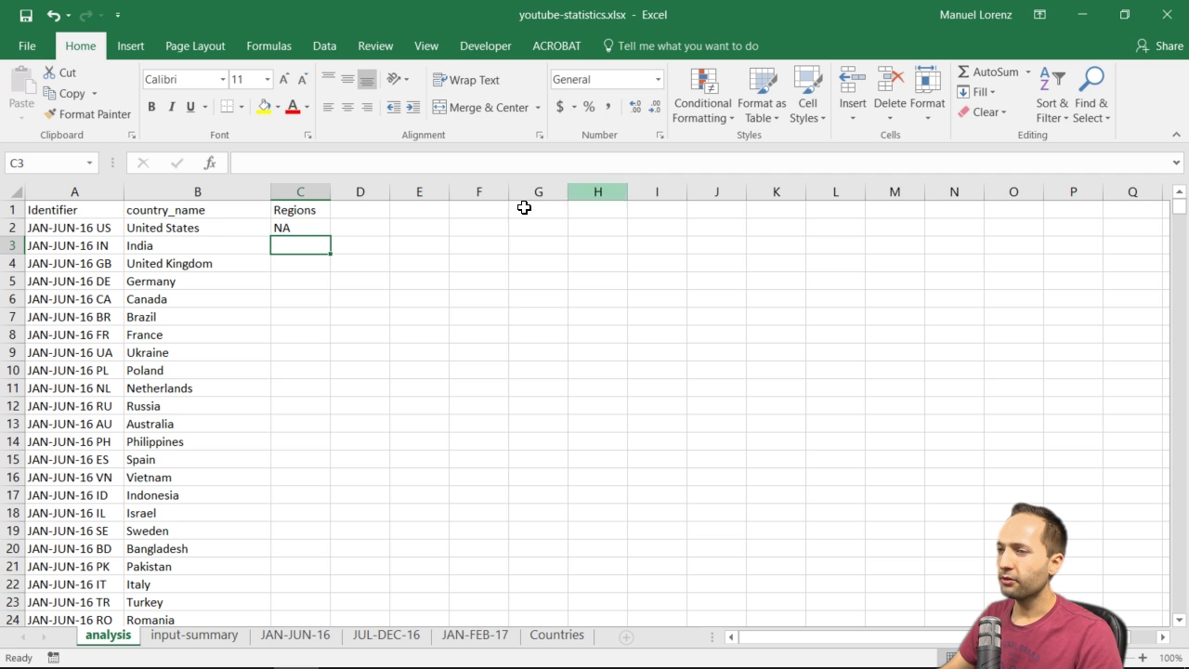
Step: Fill the C2 region formula down the Regions column to C649
click(253, 228)
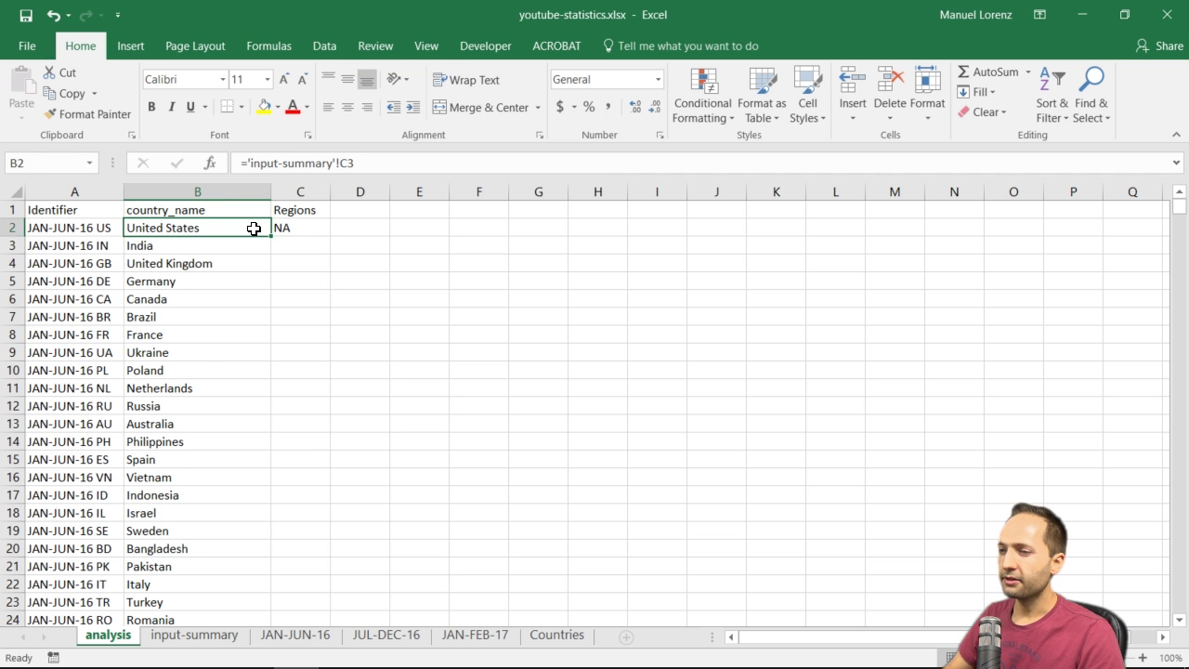
key(ctrl+Down)
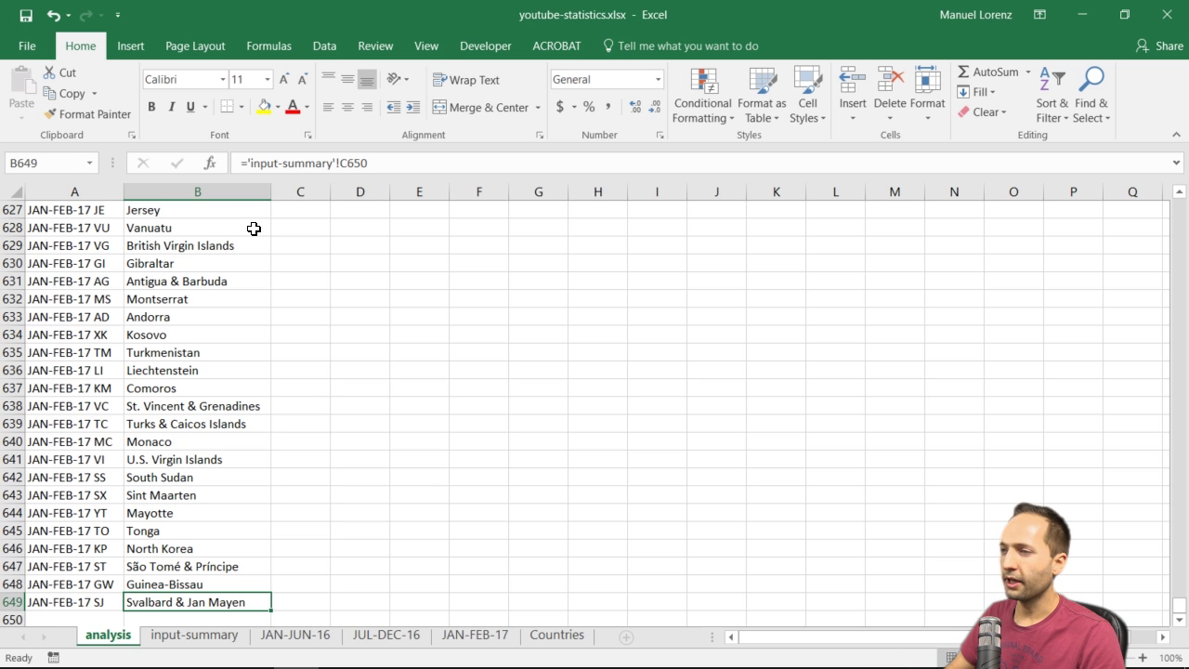
key(Right)
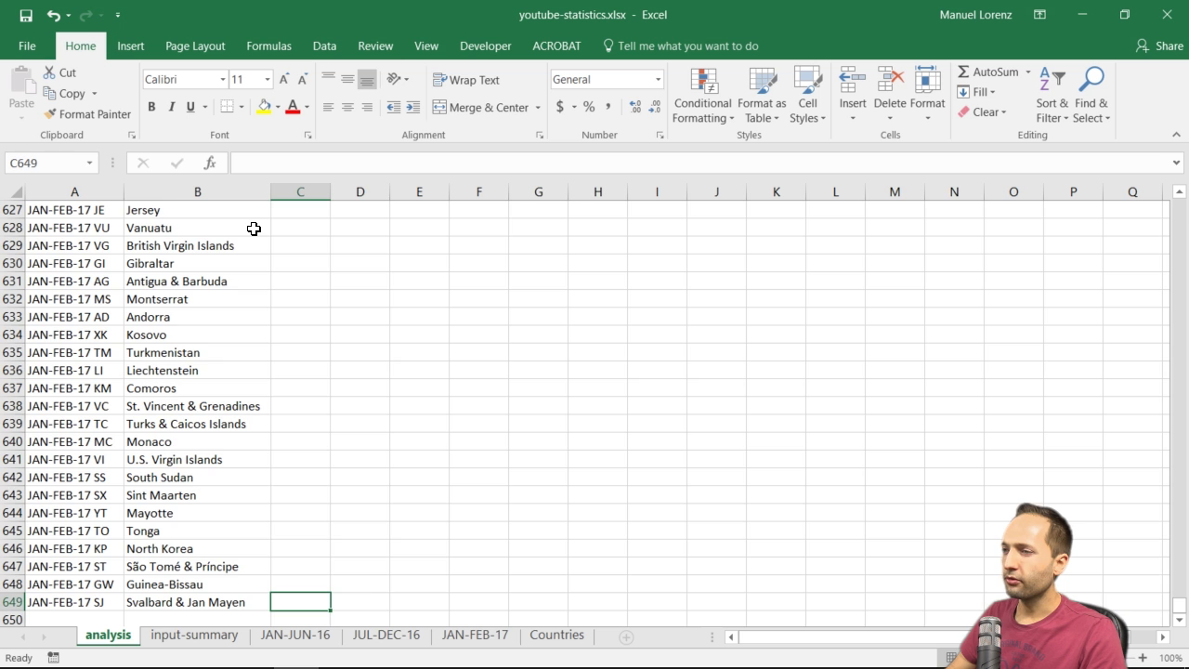
key(ctrl+shift+Up)
key(ctrl+d)
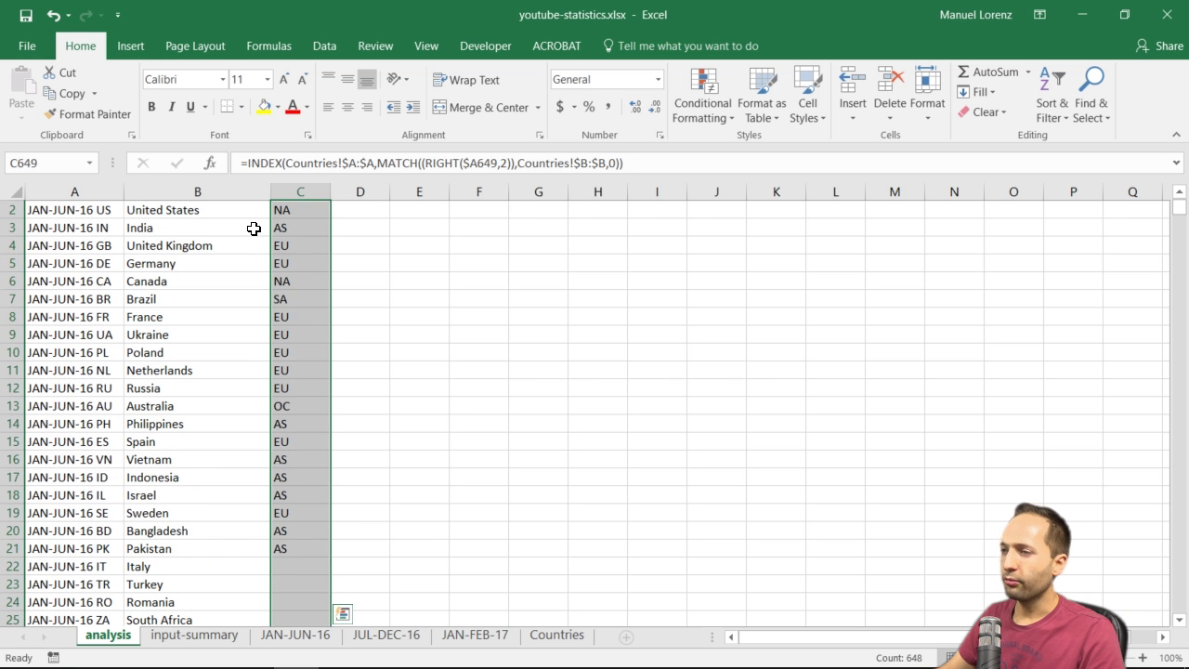
drag(1183, 214, 1183, 206)
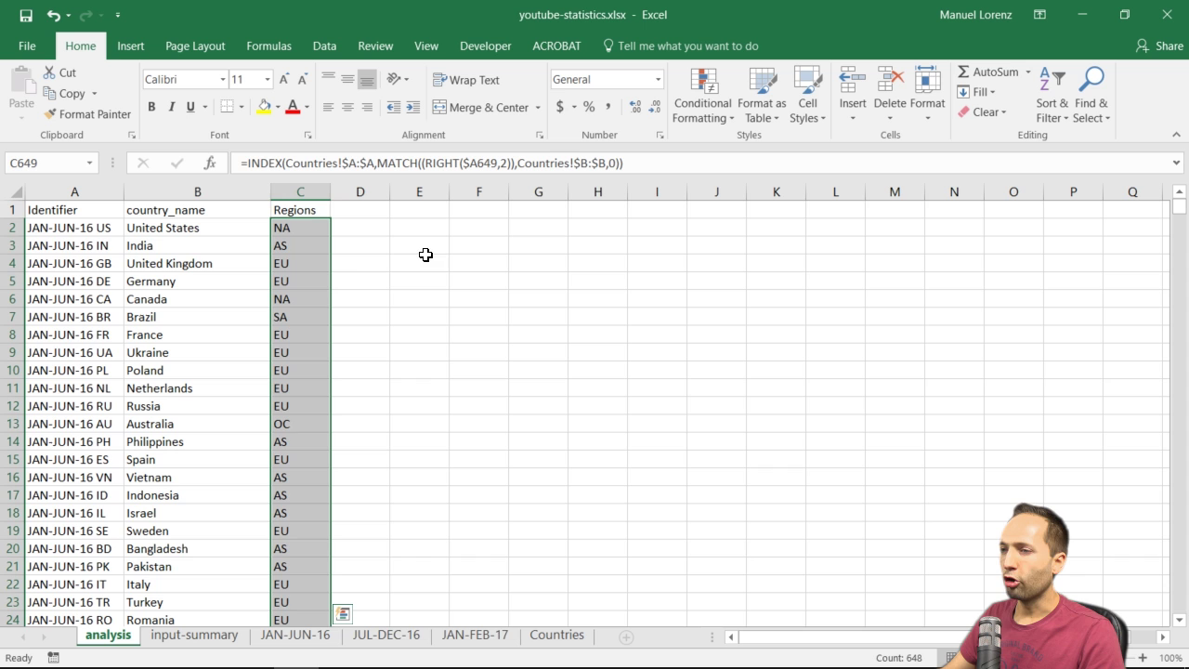
Step: Enter the heading Statistics in D1 of the analysis sheet
click(349, 206)
text(Statistics)
key(Return)
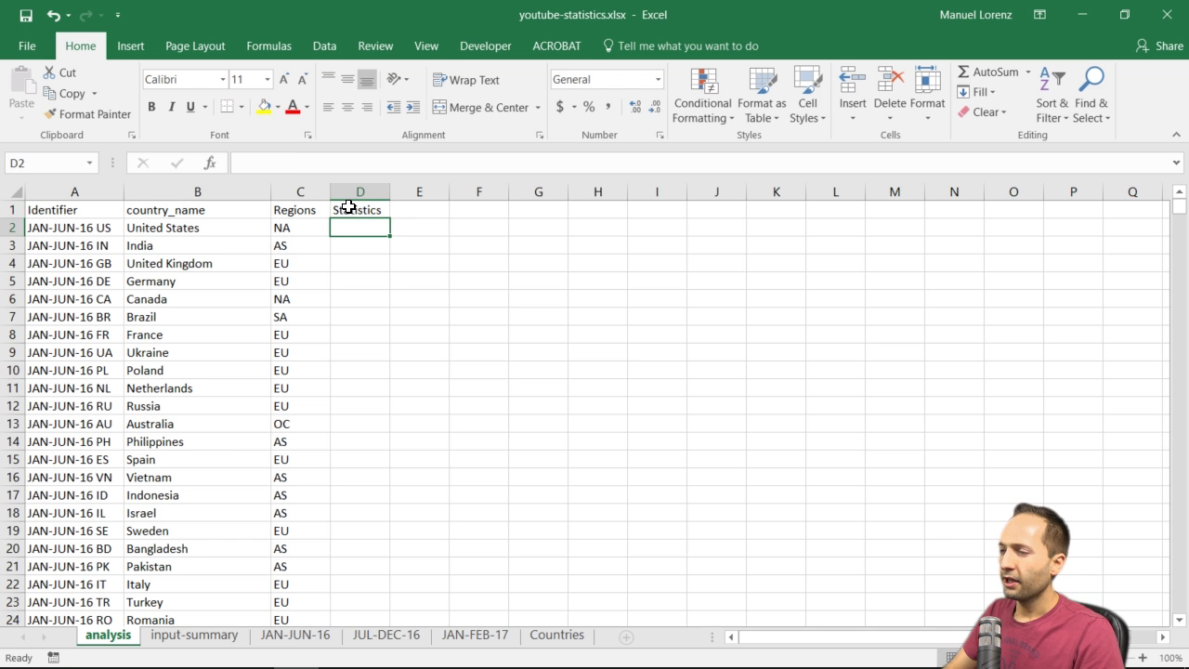